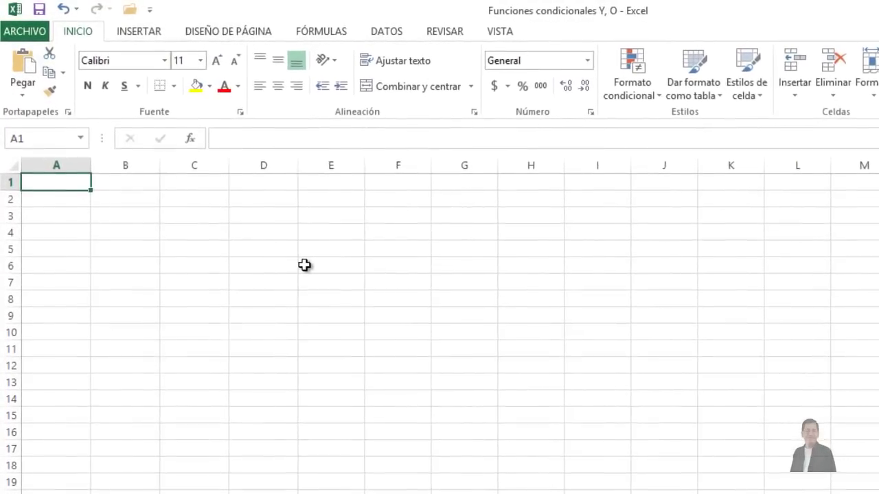
Enter the headers VALOR 1, VALOR 2, VALOR 3 and ESTATUS across A1:D1
type("VALOR 1")
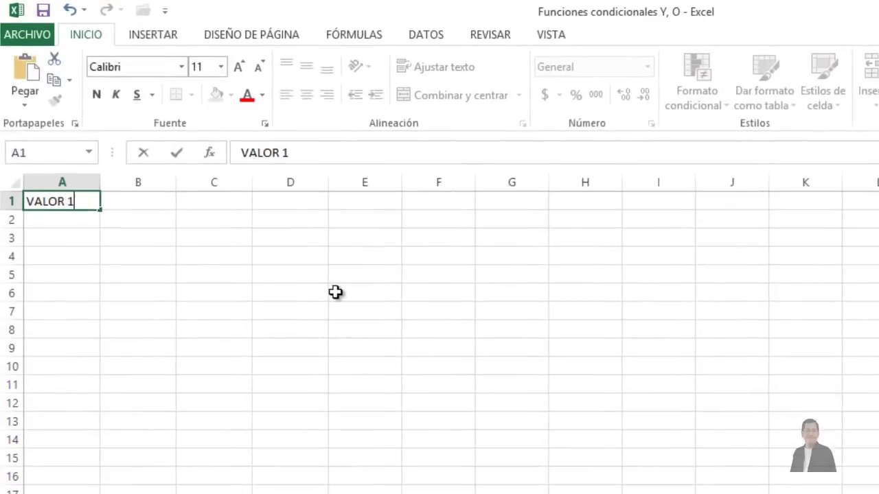
key("Tab")
type("VALOR 2")
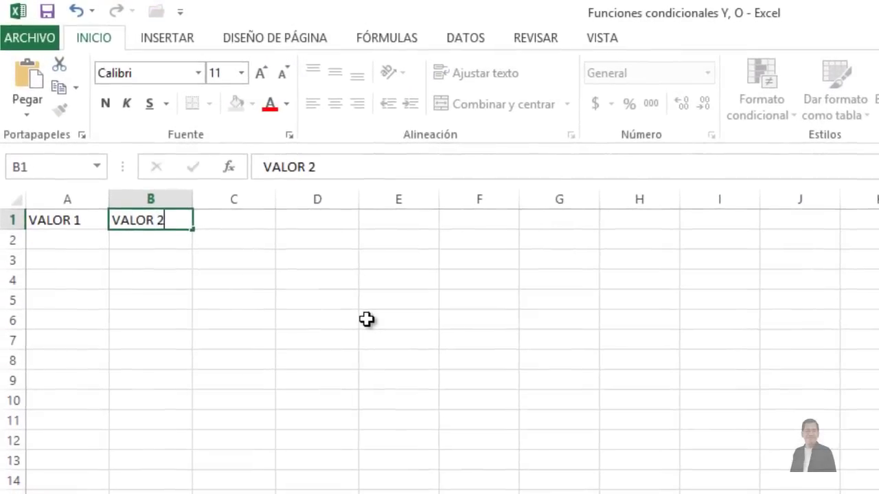
key("Tab")
key("Down")
key("Up")
type("VALOR")
type(" 3")
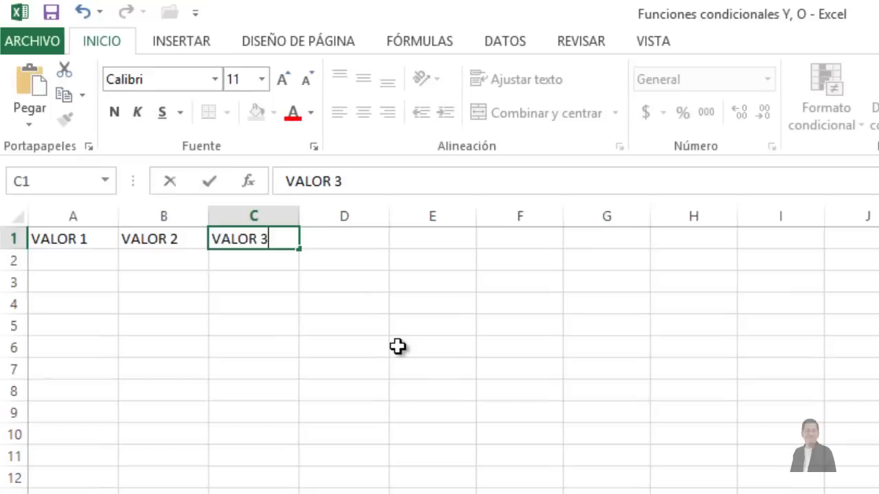
key("Tab")
type("ESTATU")
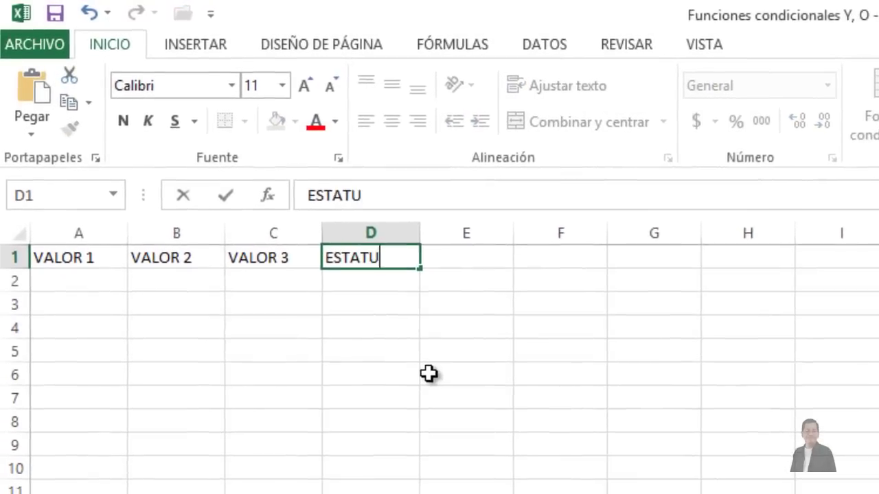
type("S")
key("Return")
Fill A2:C2 with FALSO, VERDADERO, VERDADERO and begin a =Y( formula in D2
key("Left")
key("Left")
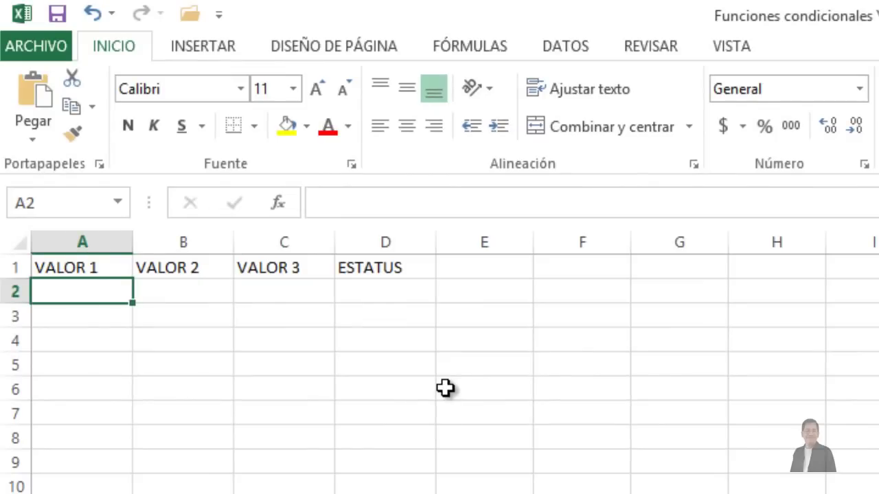
type("FALSO")
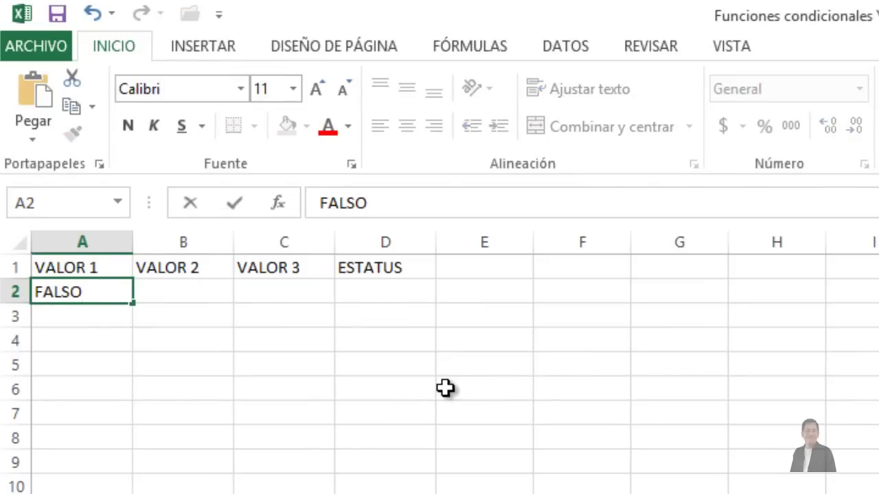
key("Tab")
type("VERDAD")
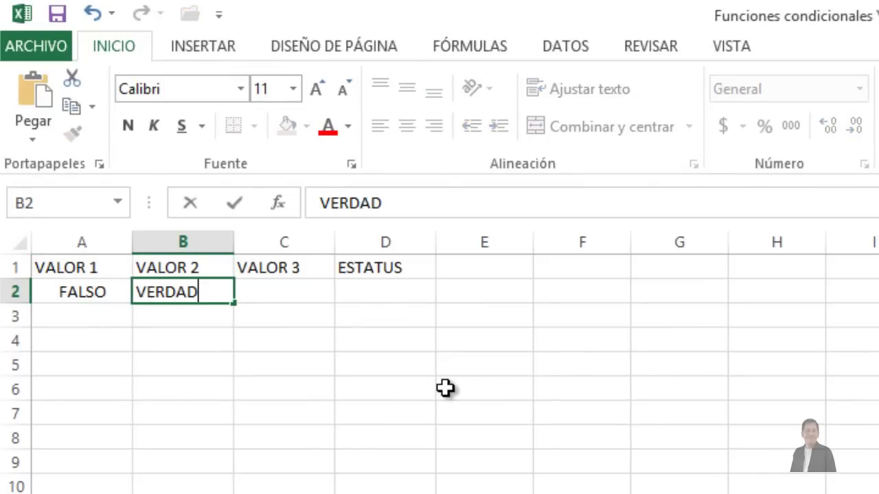
type("ERO")
key("Tab")
type("VE")
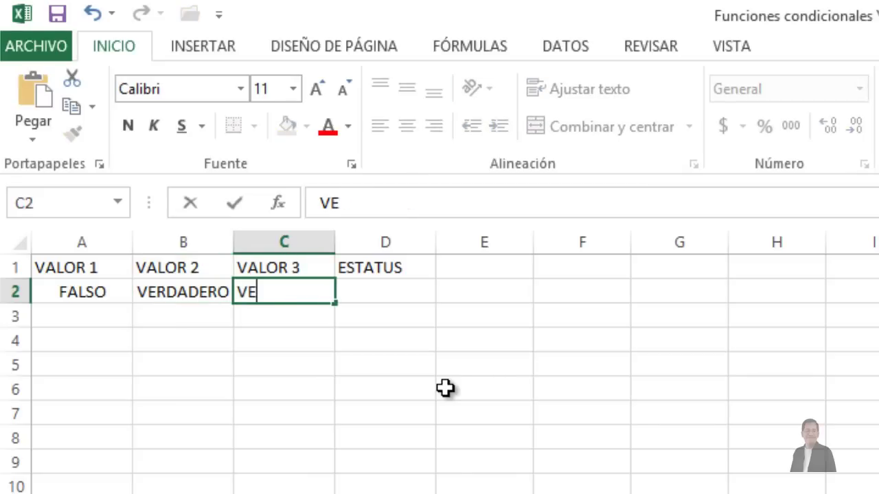
type("RDADERO")
key("Tab")
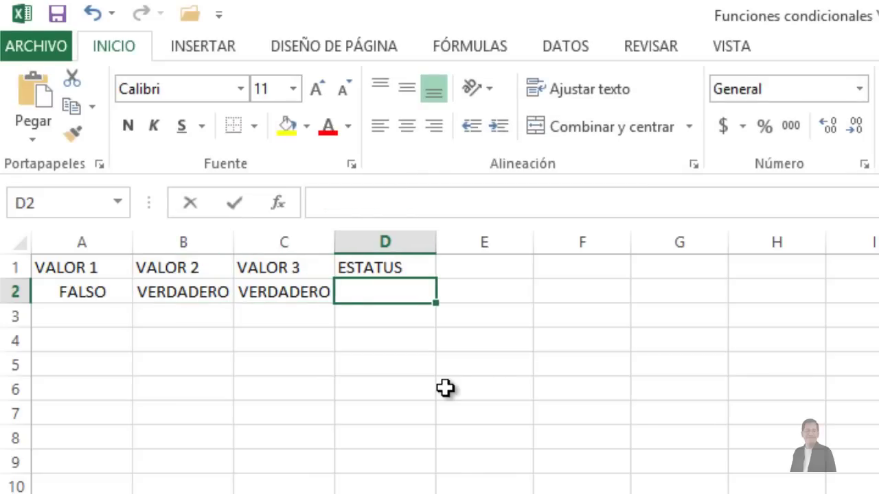
type("=Y")
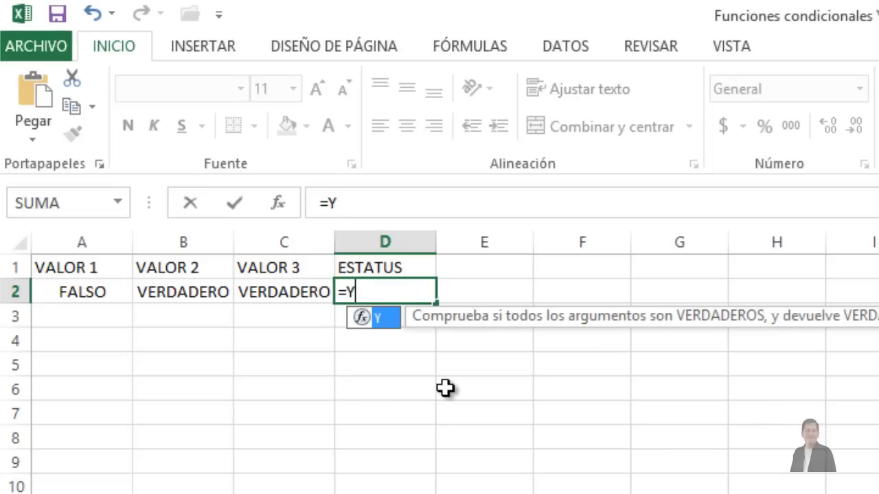
type("(")
Complete D2 as =Y(A2:C2), which returns FALSO
key("Left")
key("shift+Left")
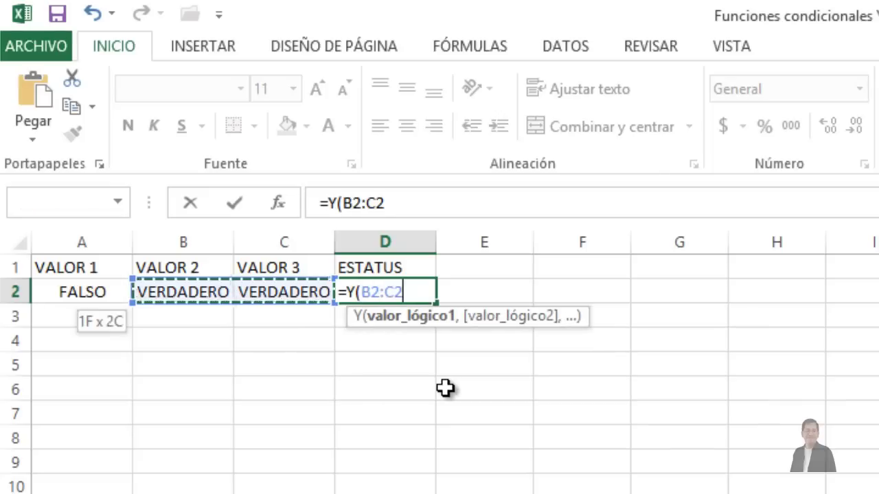
key("shift+Left")
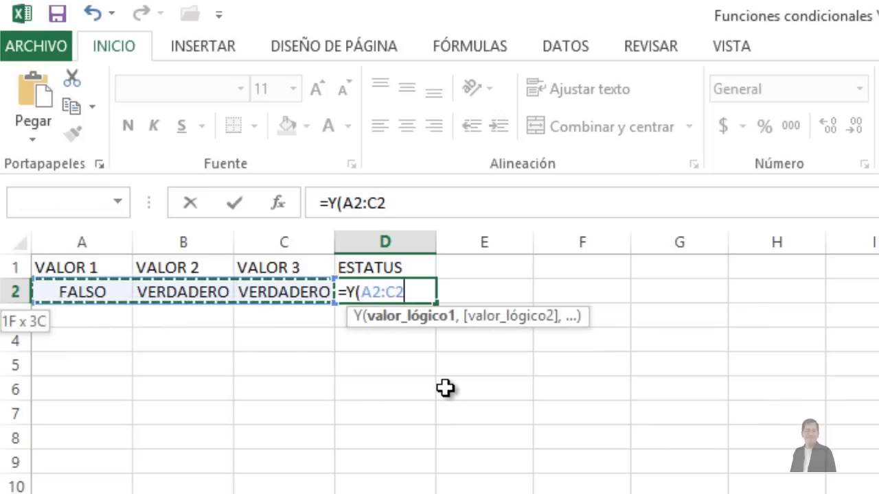
type(")")
key("Return")
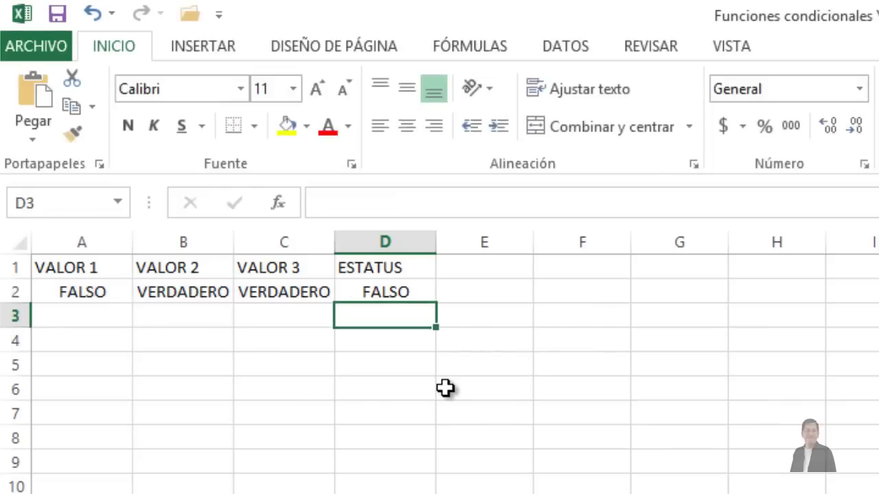
Review the A2 and B2 values against the FALSO result in D2
key("Up")
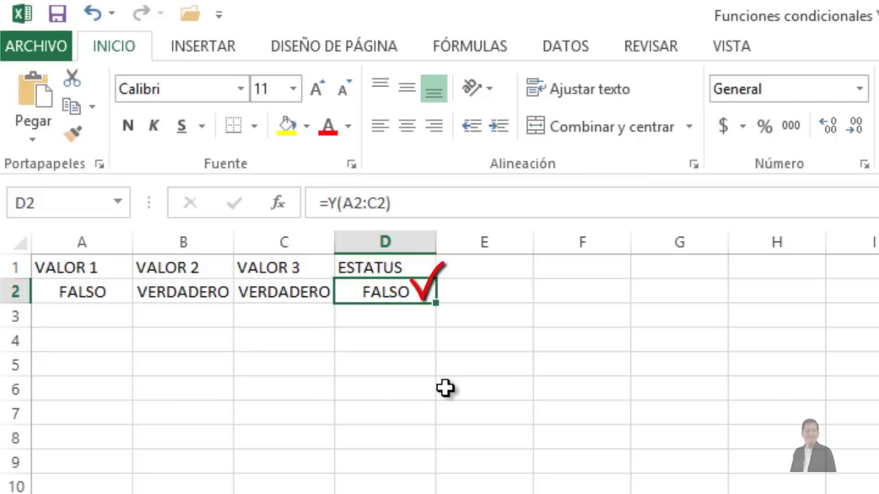
key("Left")
key("Left")
key("Left")
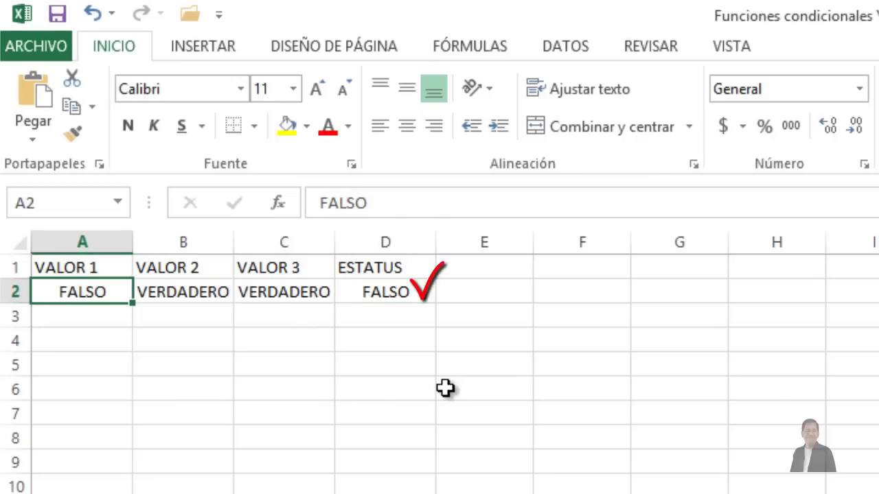
key("Right")
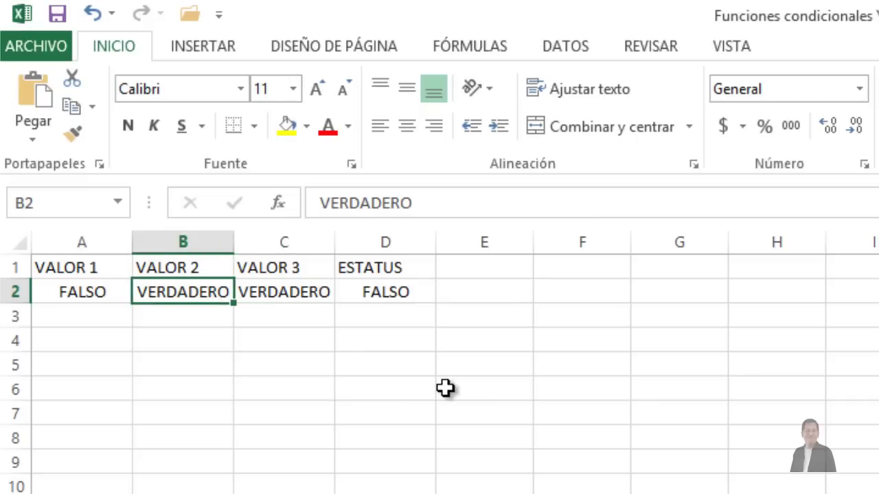
key("Left")
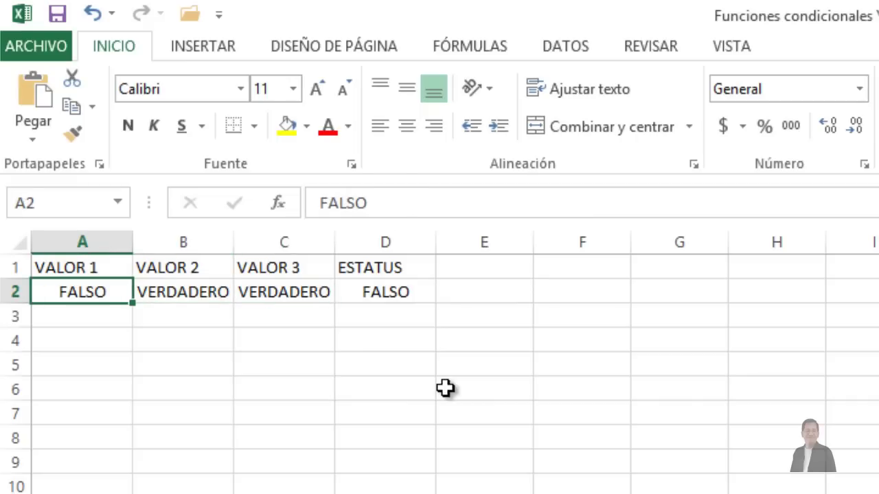
key("Right")
key("Right")
key("Right")
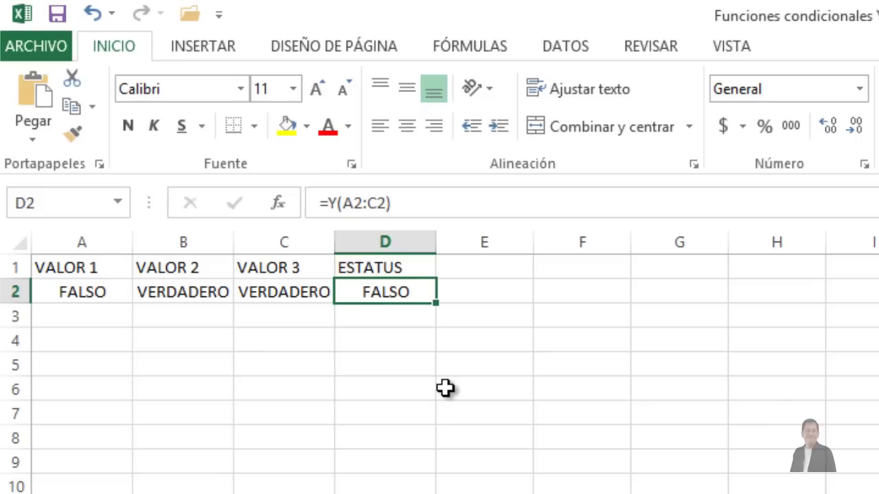
key("Left")
key("Left")
key("Left")
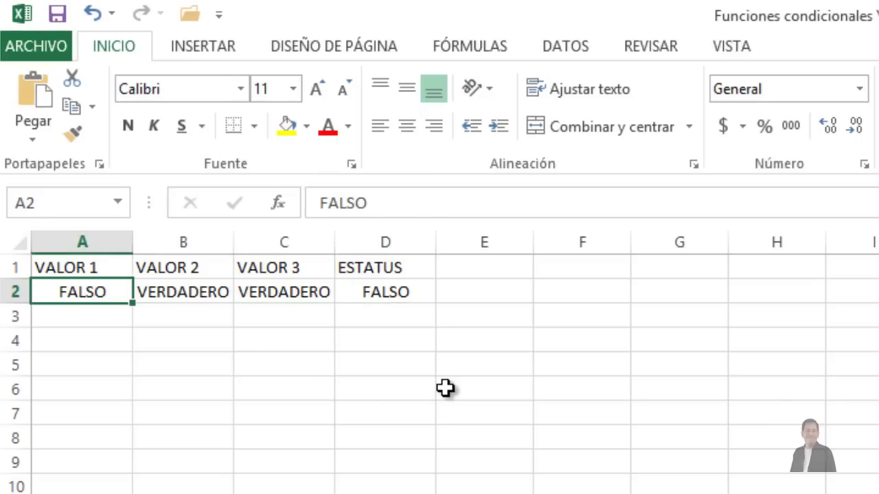
type("VERDA")
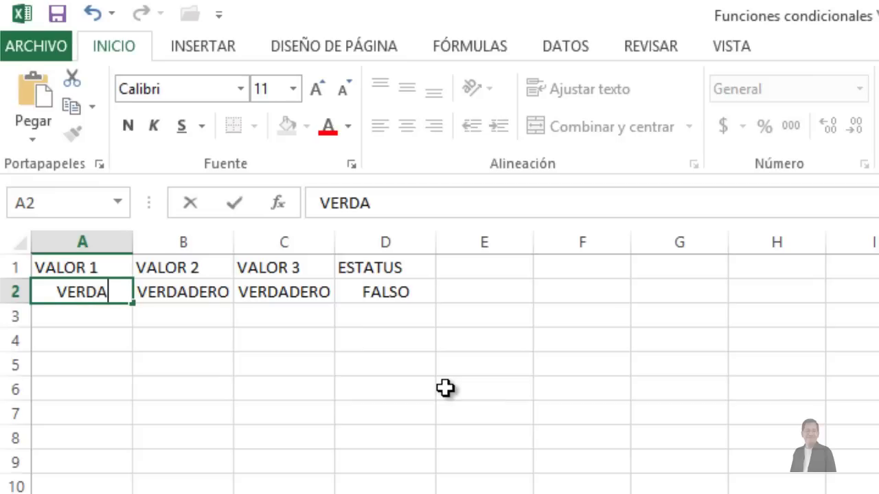
type("DERO")
key("Return")
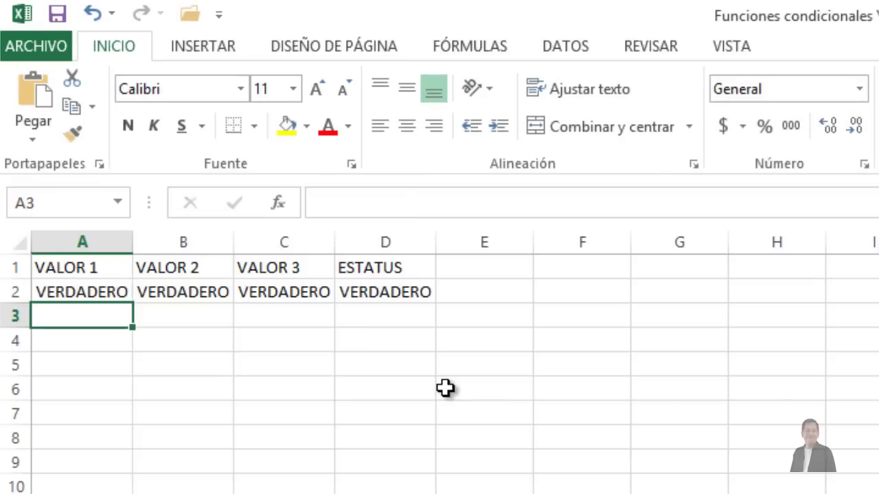
key("Up")
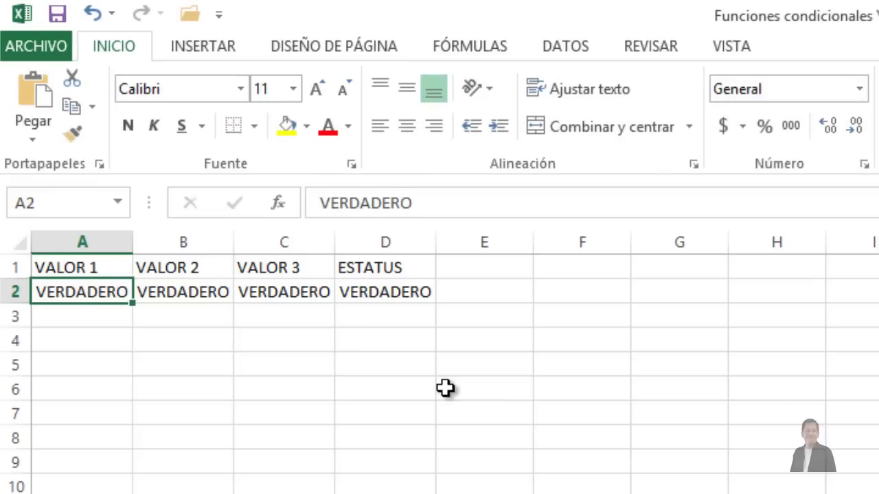
type("FALSO")
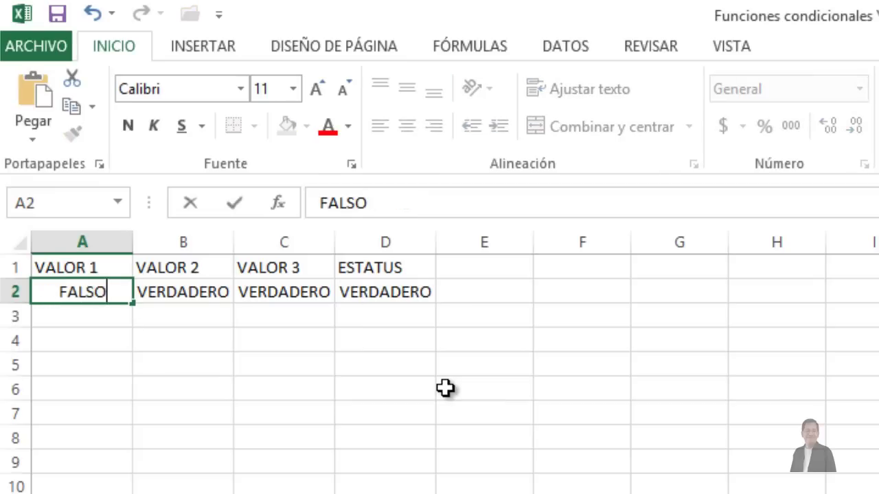
key("Return")
key("Up")
key("Right")
key("Right")
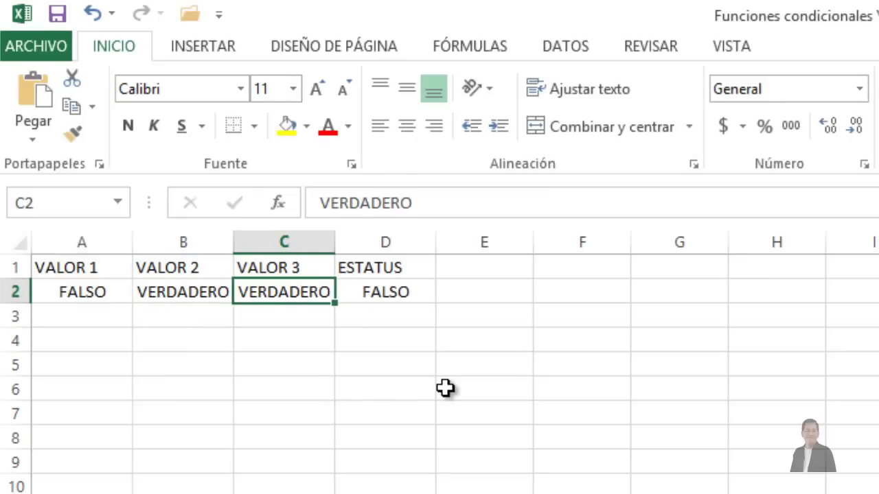
key("Right")
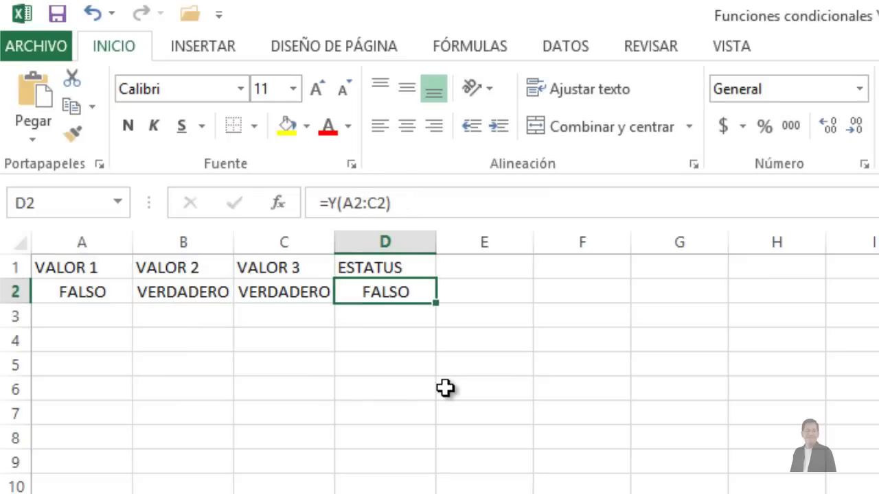
key("Down")
key("Left")
key("Left")
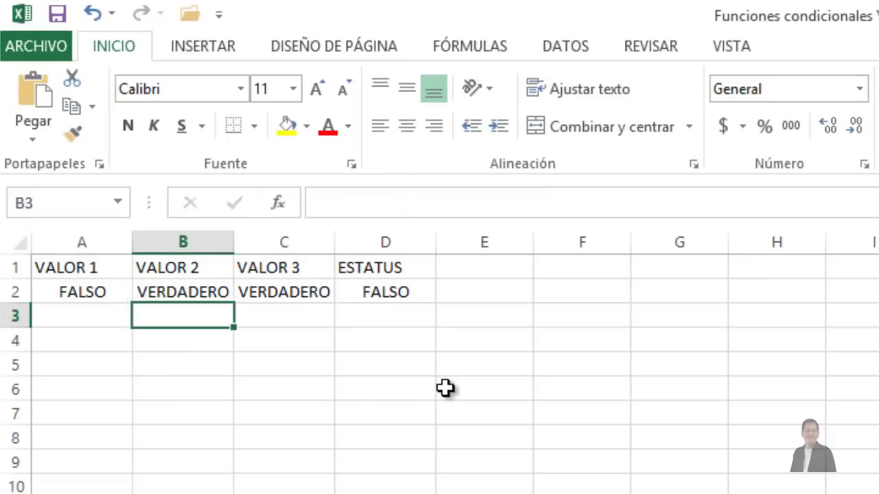
key("Left")
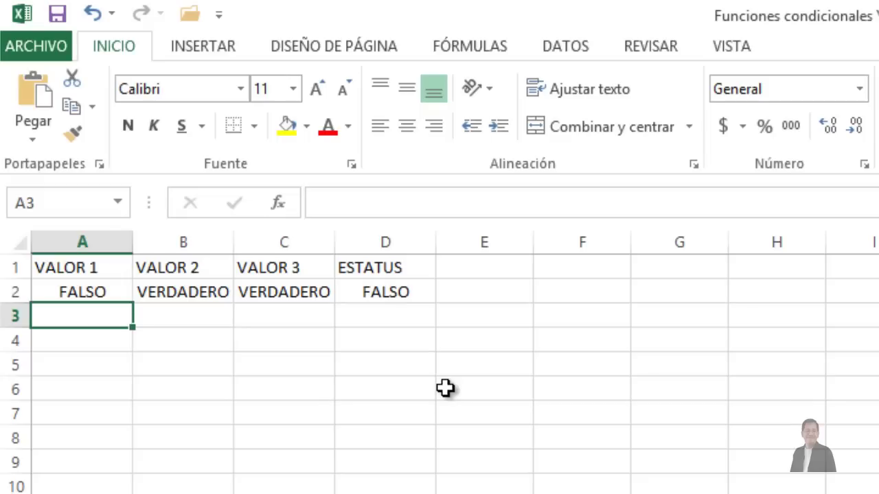
Enter VERDADERO, FALSO, FALSO into A3:C3
type("VERDADE")
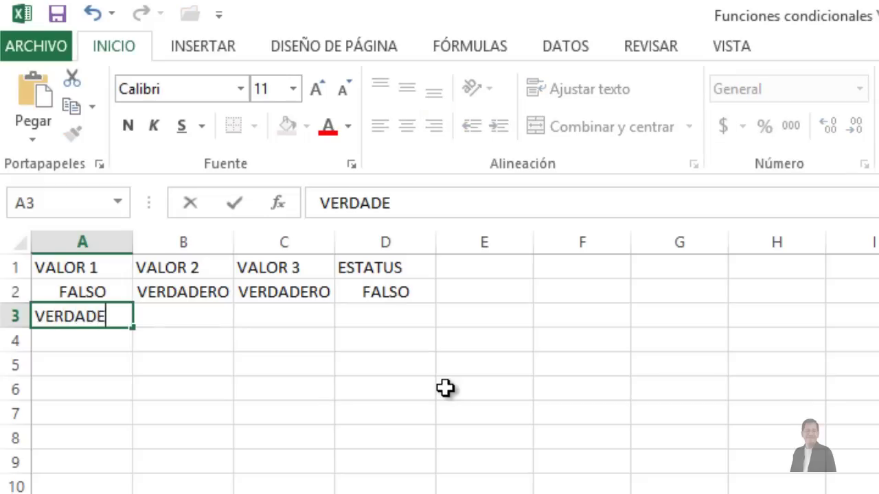
type("RO")
key("Tab")
type("FAL")
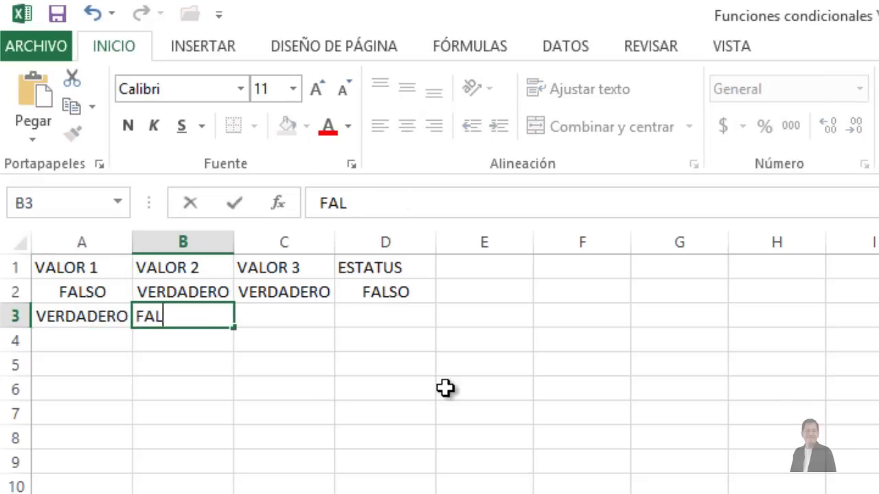
type("SO")
key("Tab")
type("FALSO")
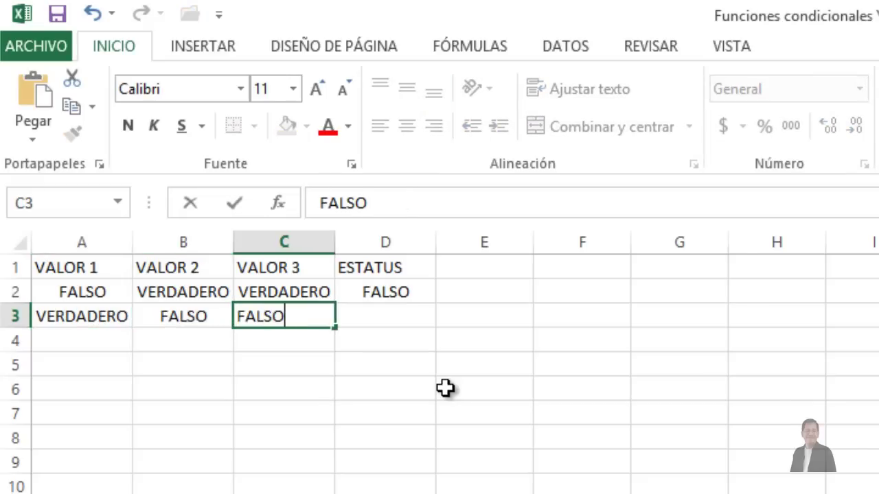
key("Tab")
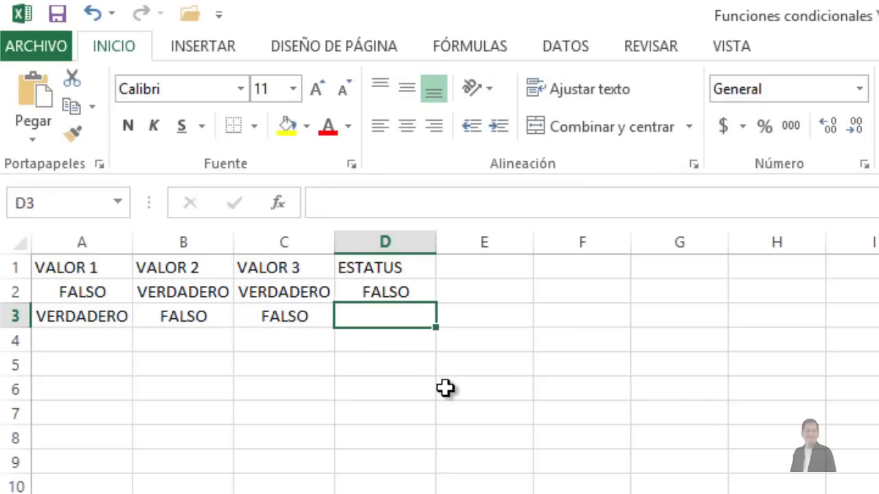
Enter =O(A3:C3) in D3 so it returns VERDADERO
type("=")
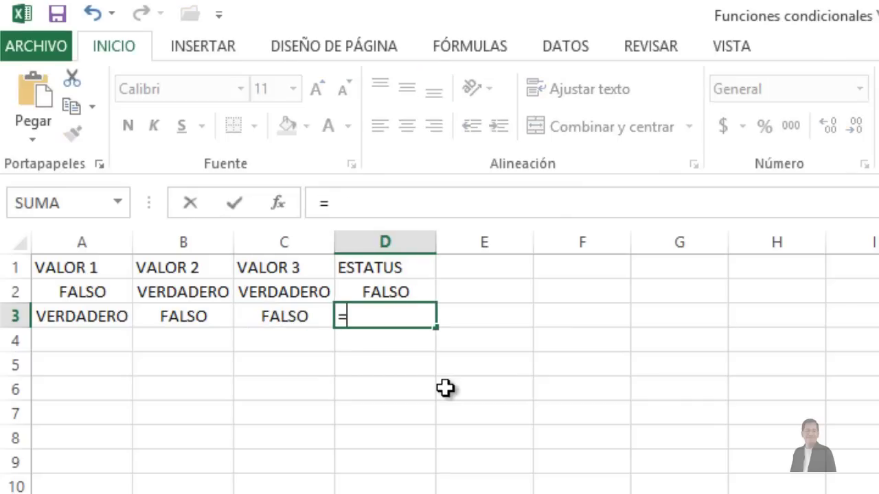
type("O(")
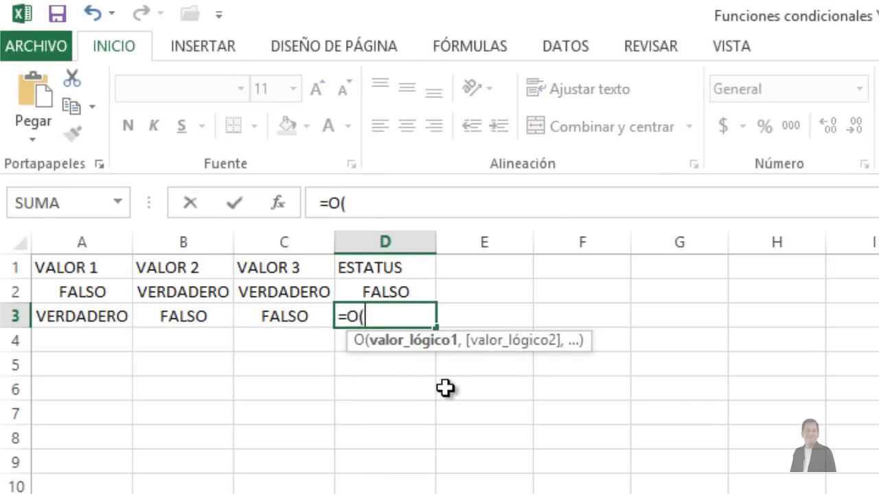
key("Left")
key("shift+Left")
key("shift+Left")
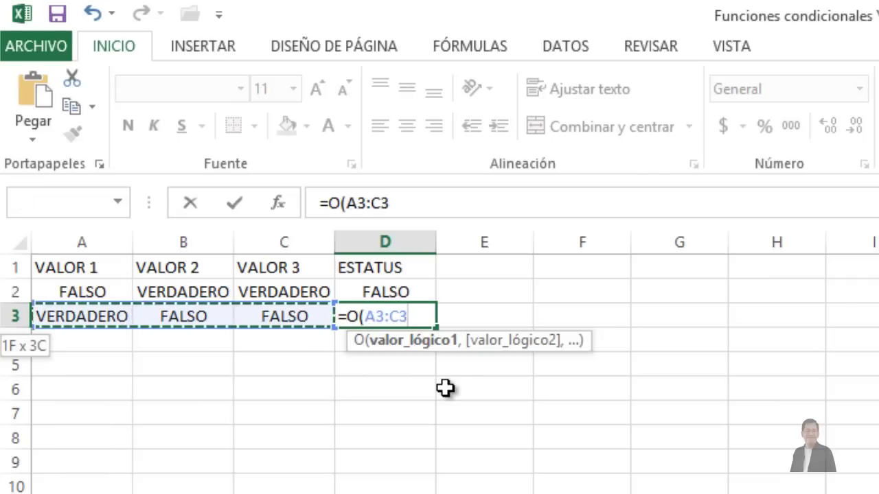
type(")")
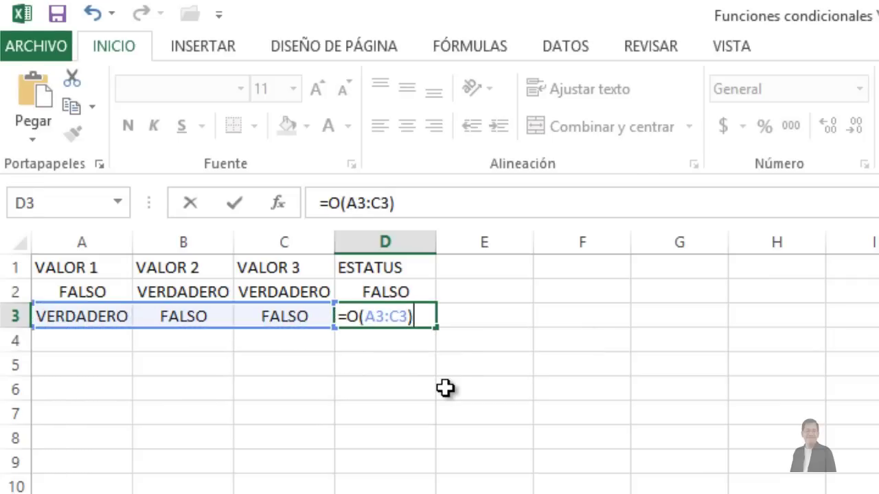
key("Return")
Review the row 3 values and the O formula result in D3
key("Up")
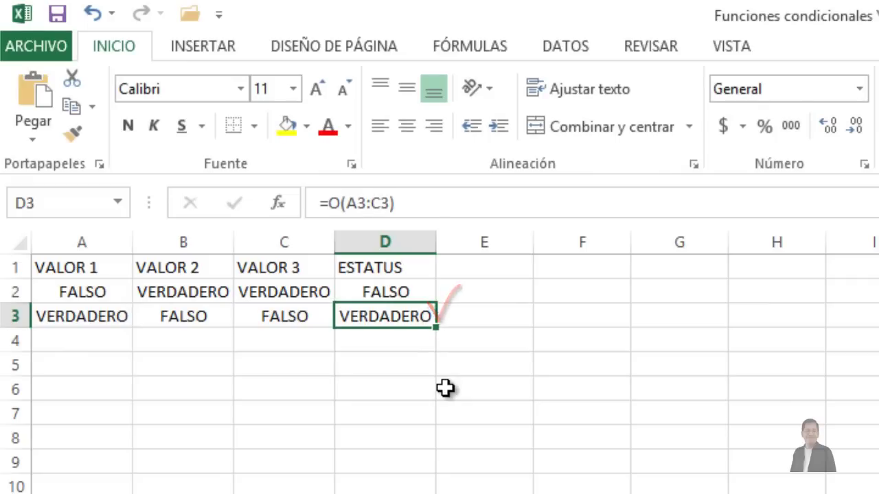
key("Left")
key("Left")
key("Left")
key("Right")
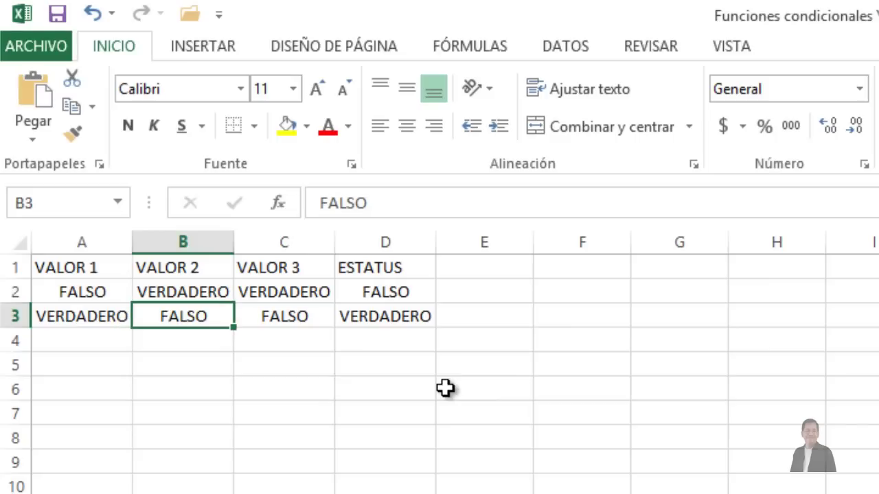
key("Right")
key("Left")
key("Right")
key("Right")
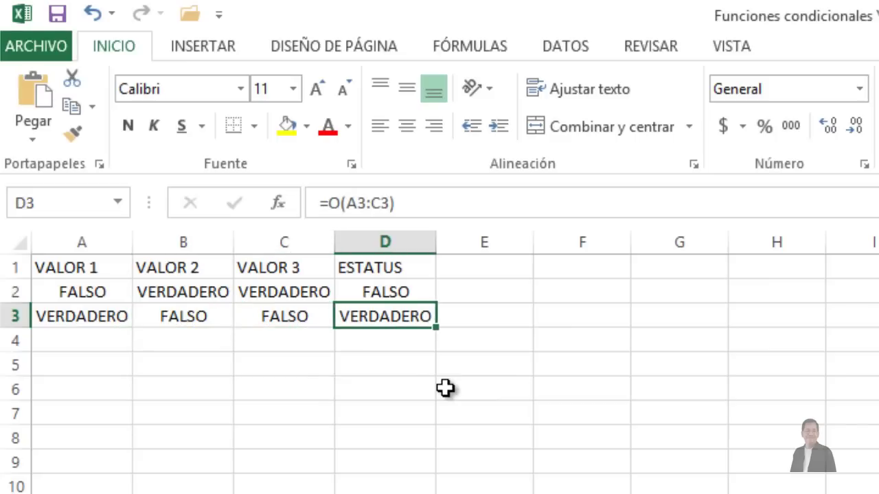
key("Left")
key("Left")
key("Left")
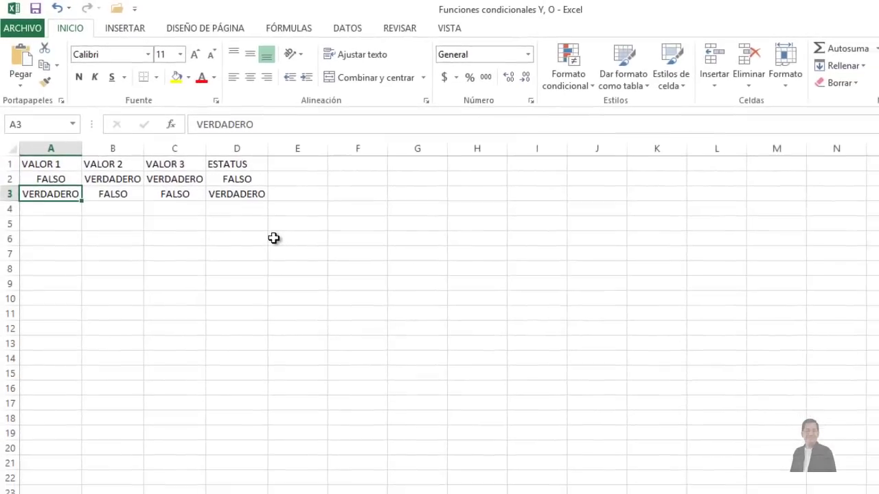
Recheck the O result in D3 and Y formula in D2, then go to Ejemplo 2
key("Right")
key("Right")
key("Right")
key("Left")
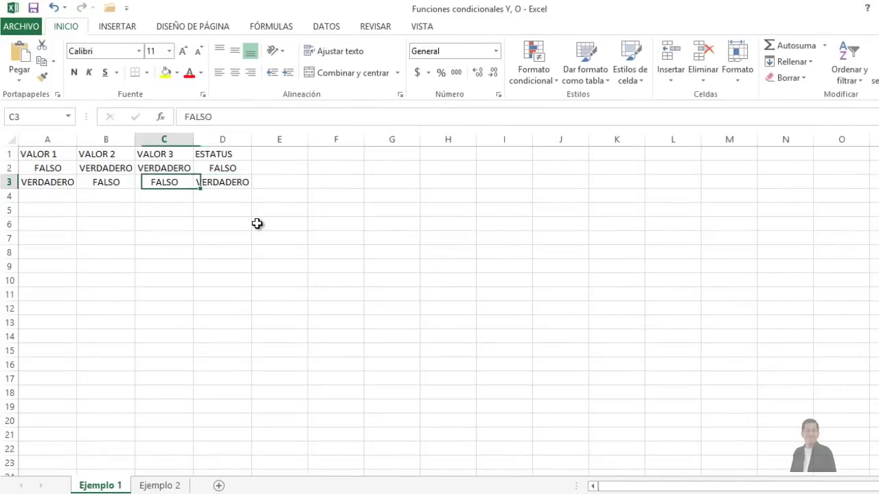
key("Right")
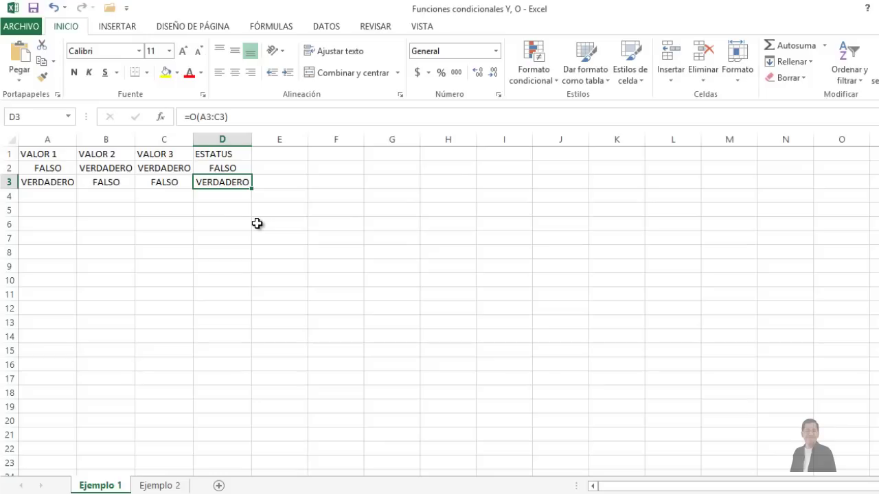
key("Up")
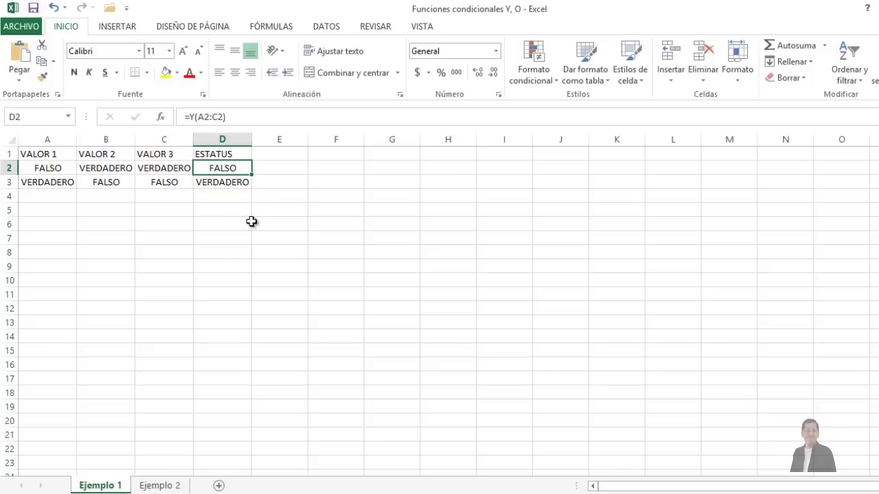
left_click(152, 486)
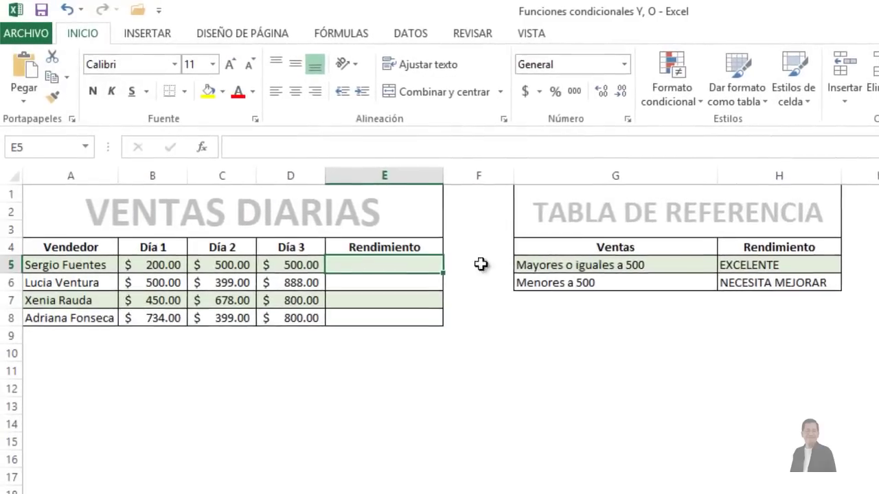
left_click(614, 213)
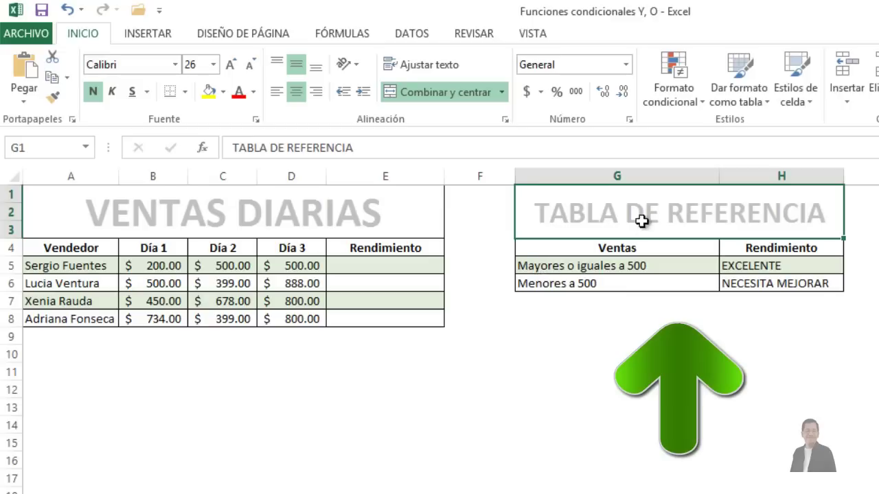
left_click(743, 268)
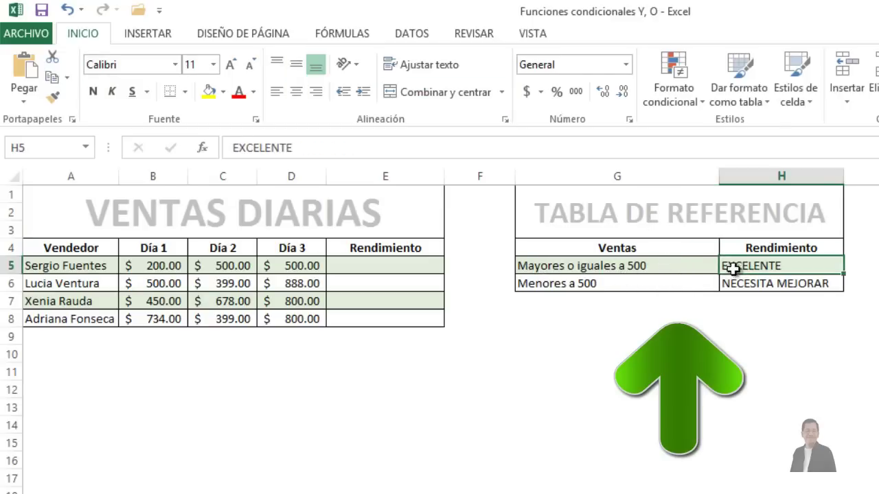
left_click(630, 280)
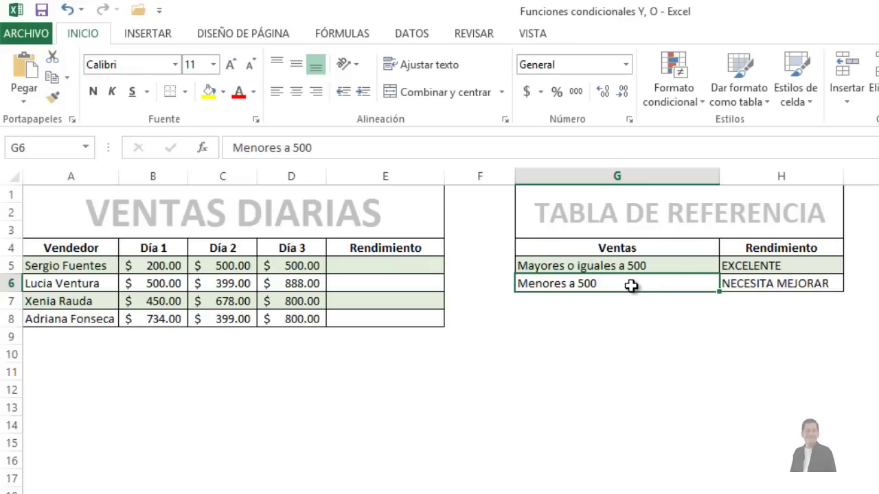
left_click(759, 283)
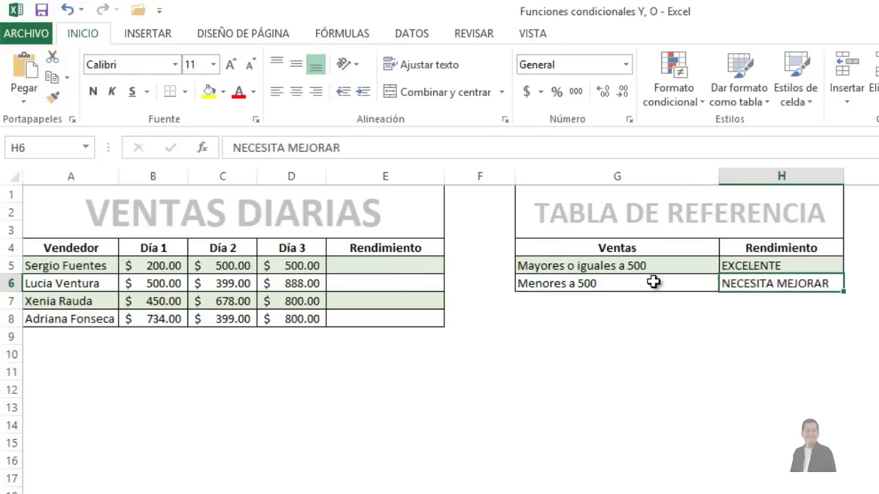
left_click(399, 268)
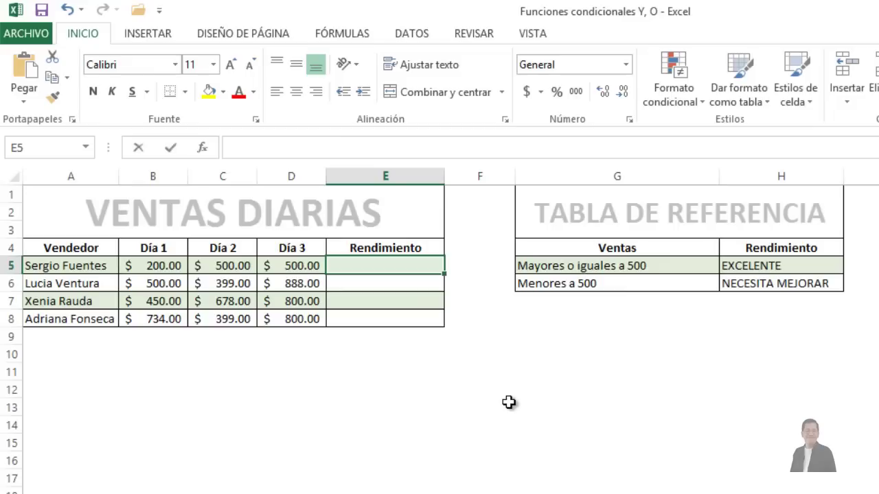
In E5, start =SI(Y(B5>=500,C5>=500,D5>=500) to test all three days' sales
type("=SI")
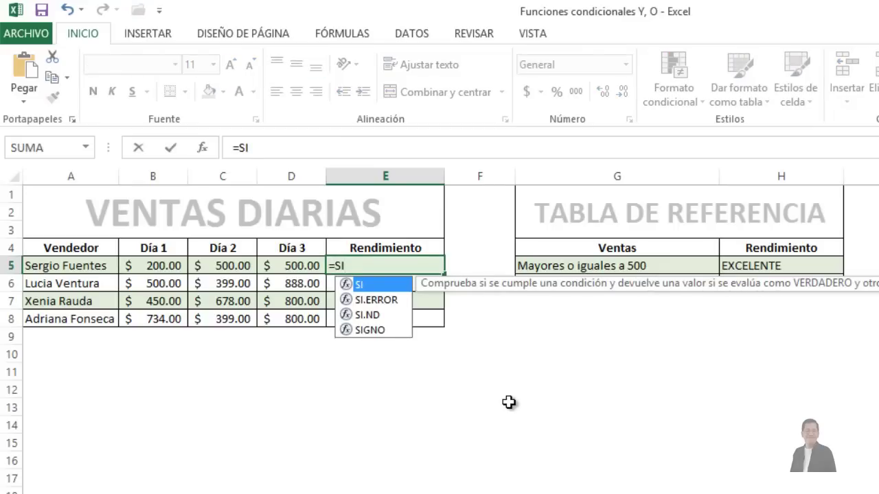
type("(")
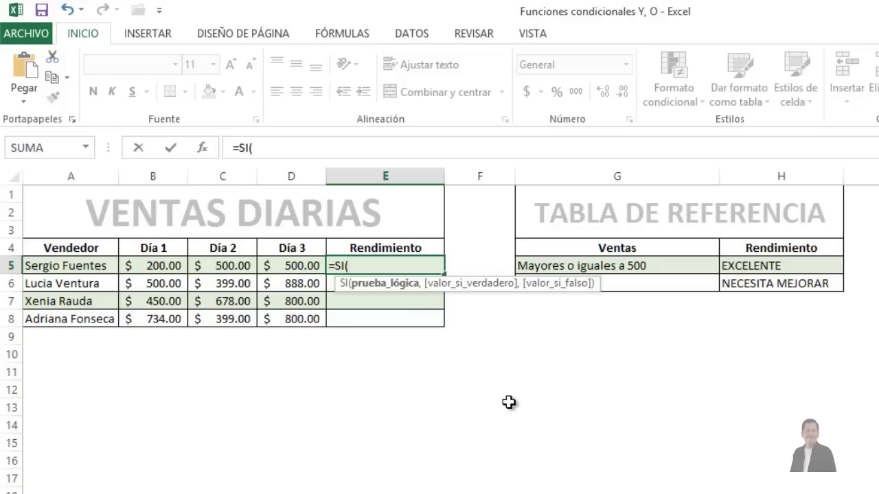
type("Y")
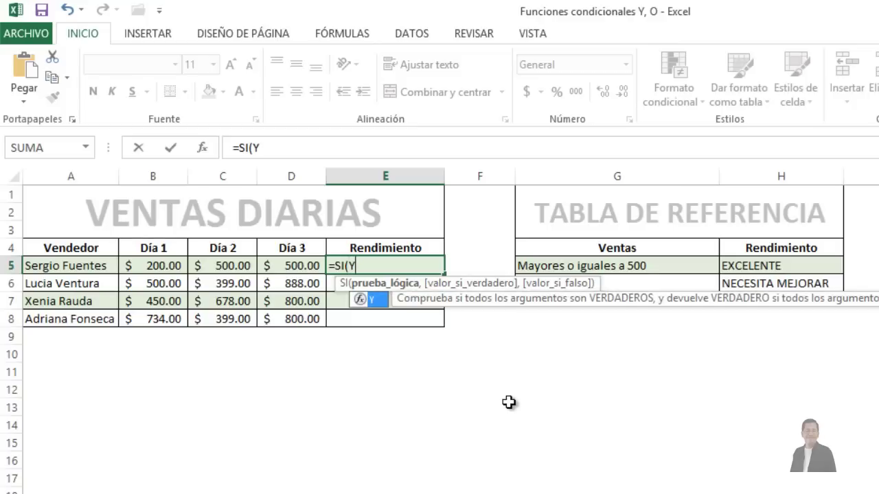
type("(")
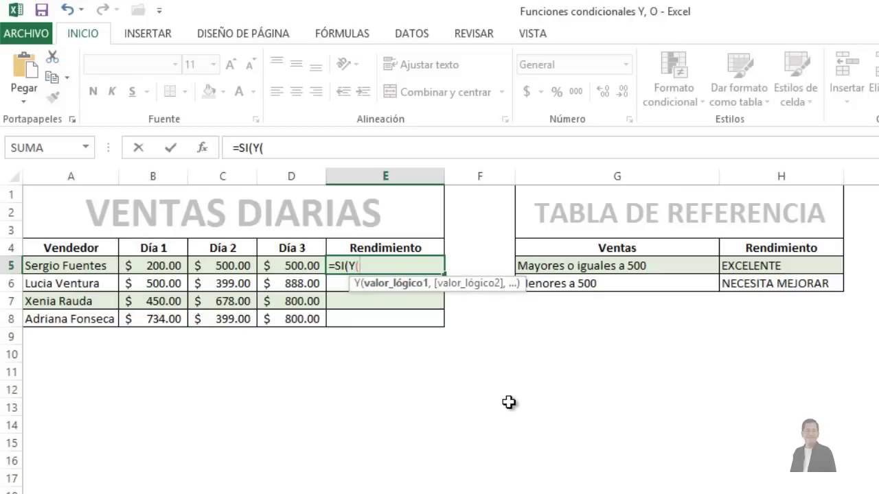
key("Left")
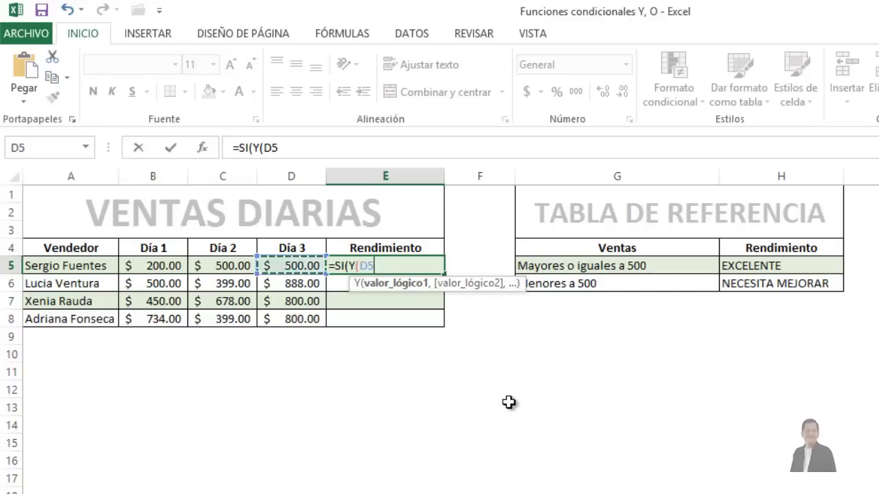
key("Left")
key("Left")
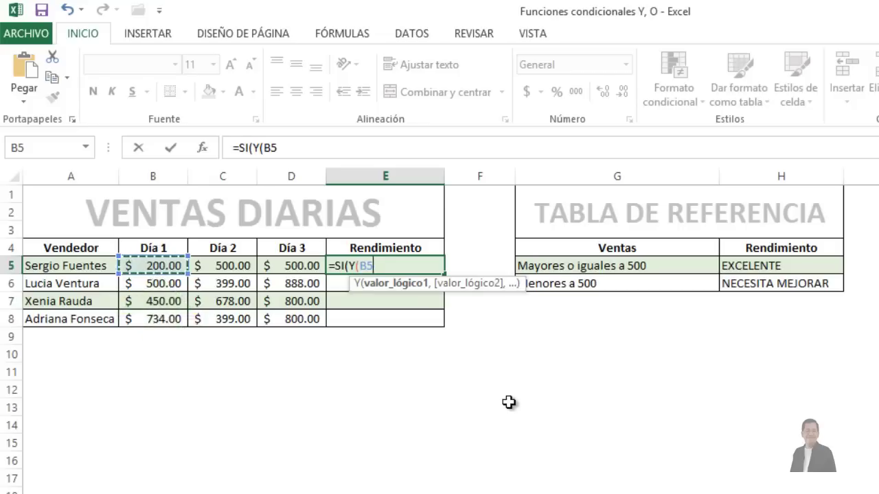
type(">")
type("=5")
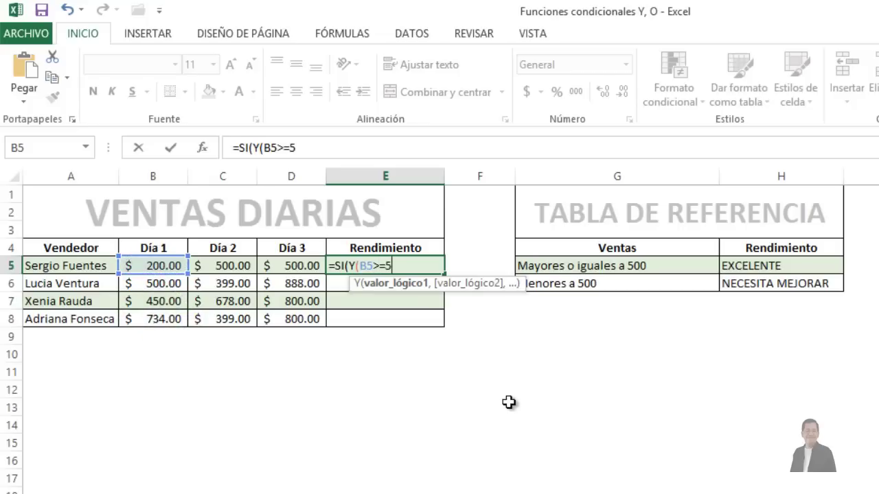
type("00")
type(",")
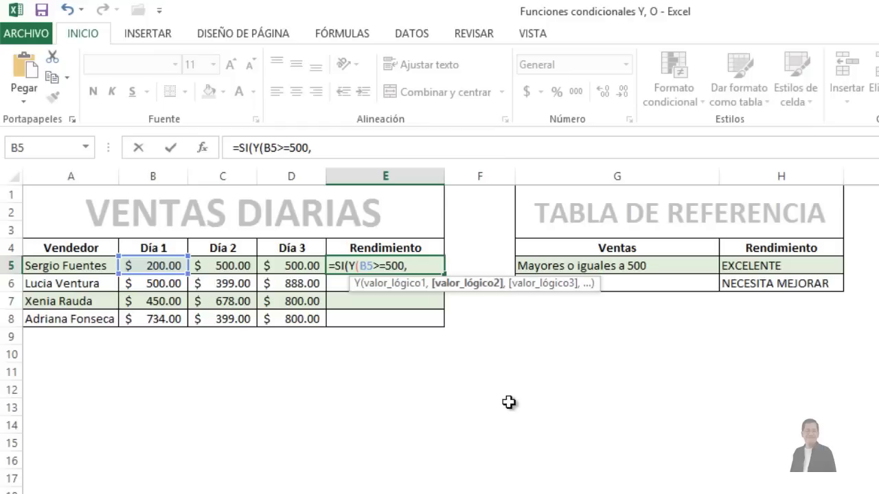
key("Left")
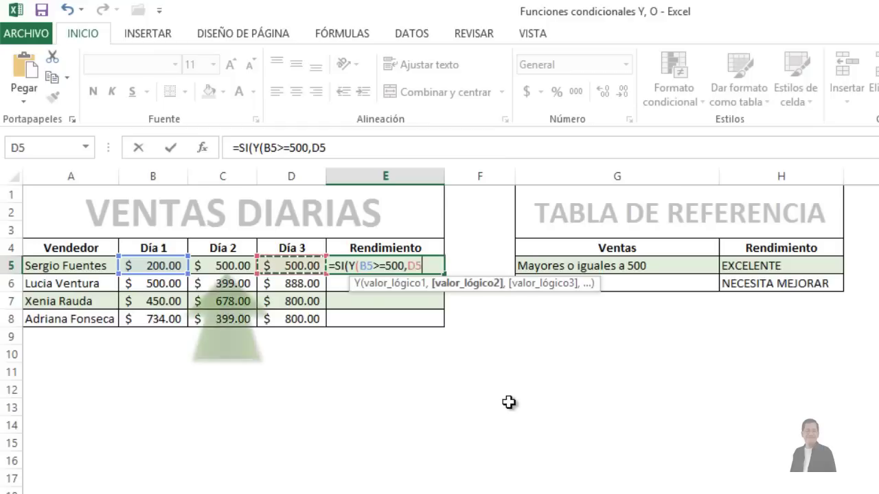
key("Left")
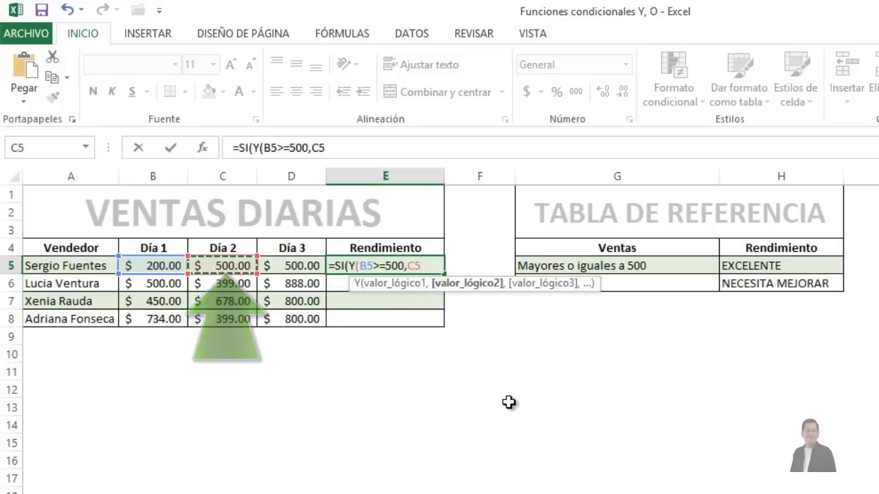
type(">")
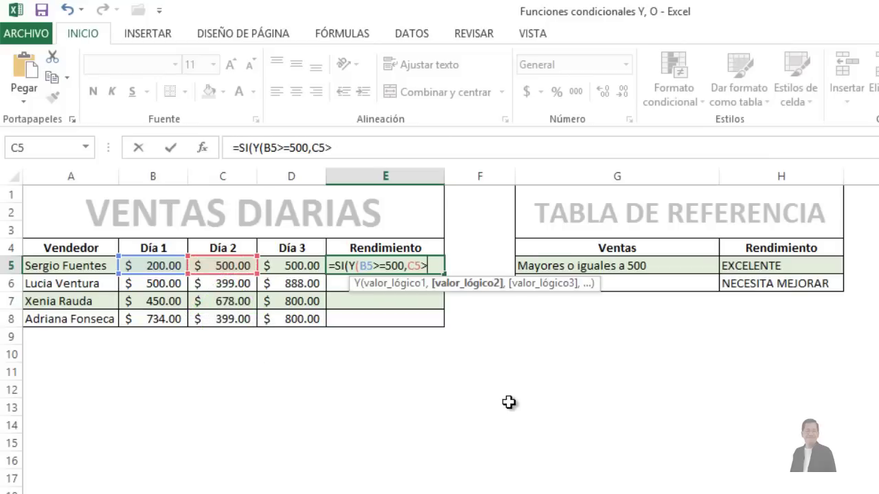
type("=")
type("500")
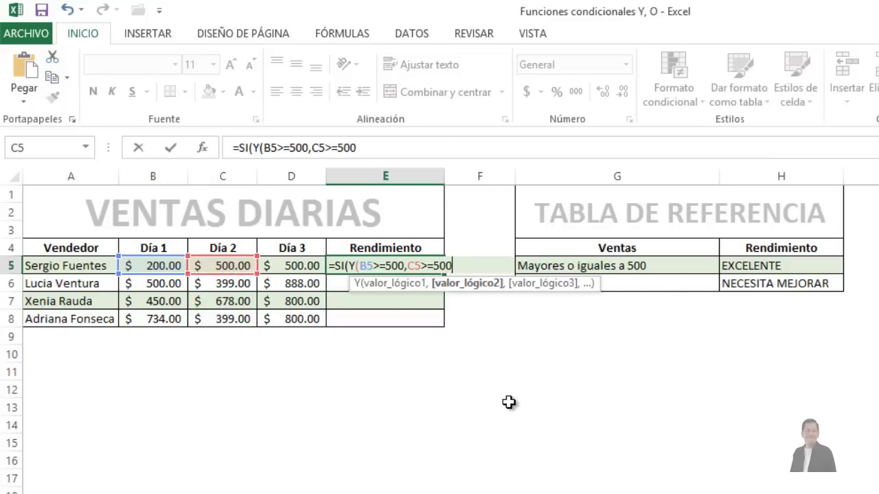
type(",")
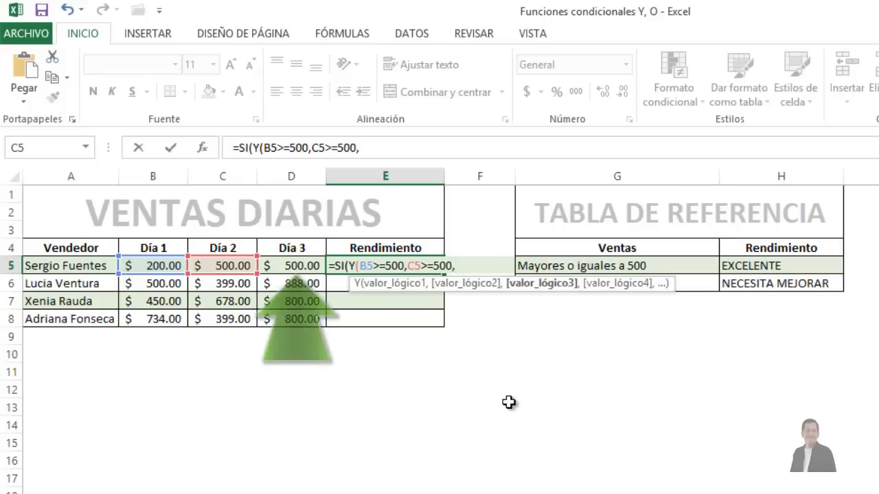
key("Left")
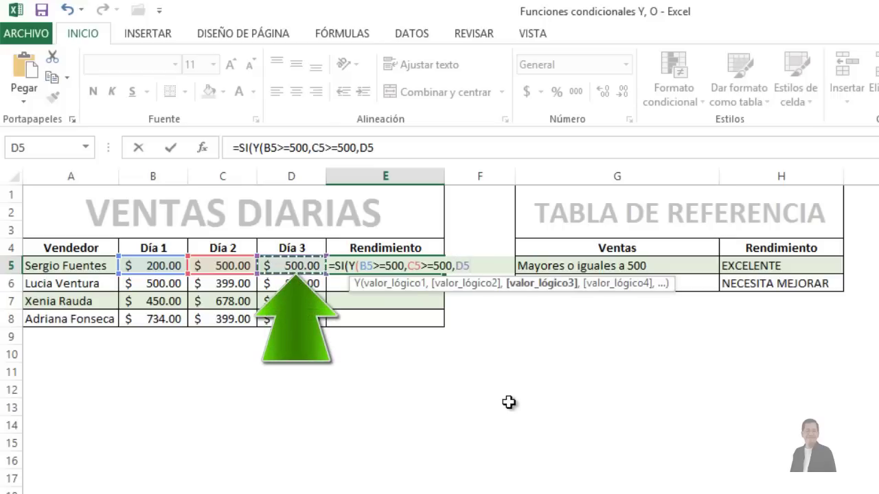
type(">")
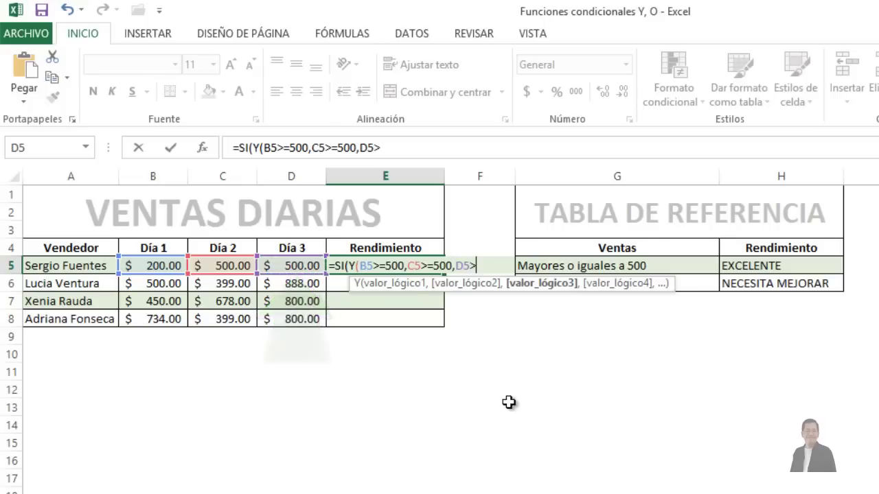
type("=50")
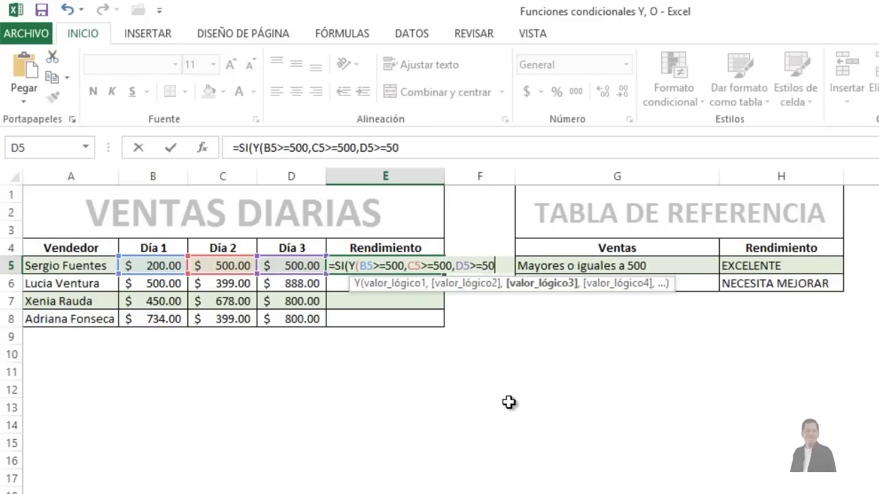
type("0")
type(")")
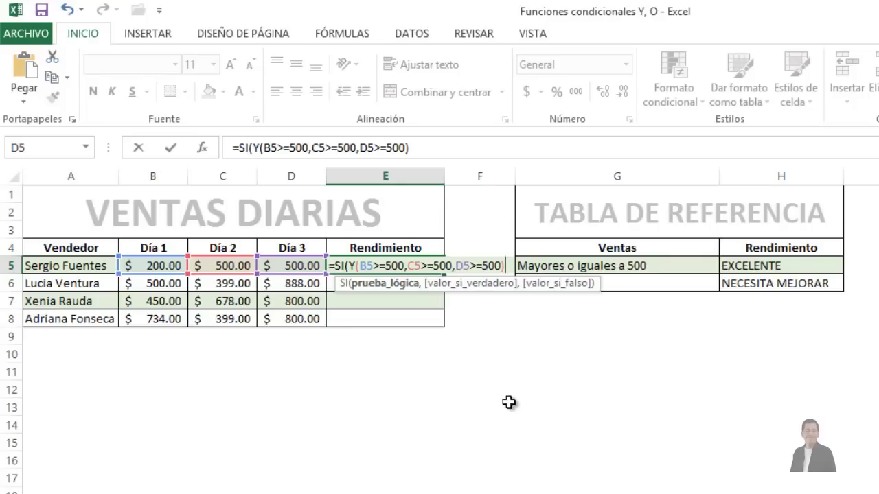
Add "EXCELENTE" and "NECESITA MEJORAR" as the SI results and commit E5's formula
type(",")
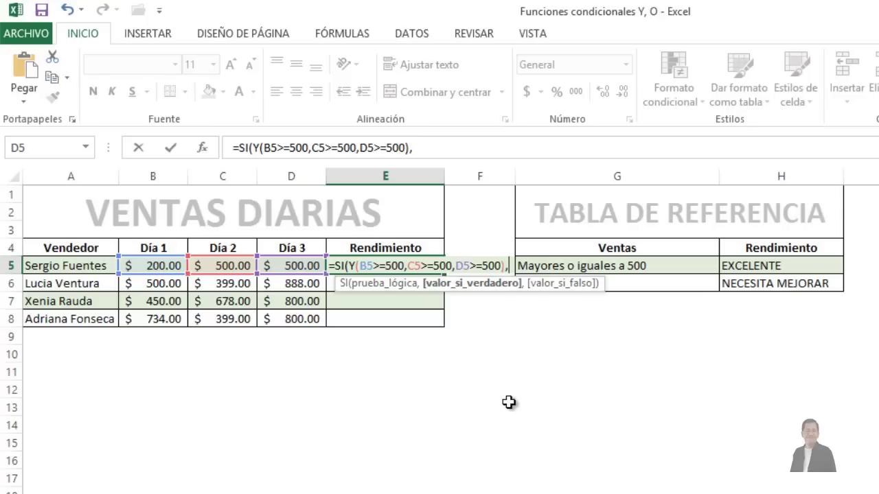
type("\"")
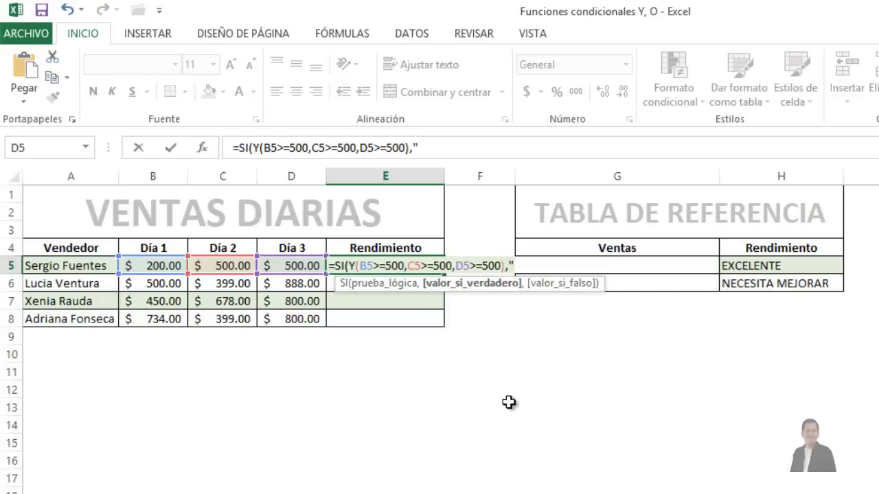
type("EXC")
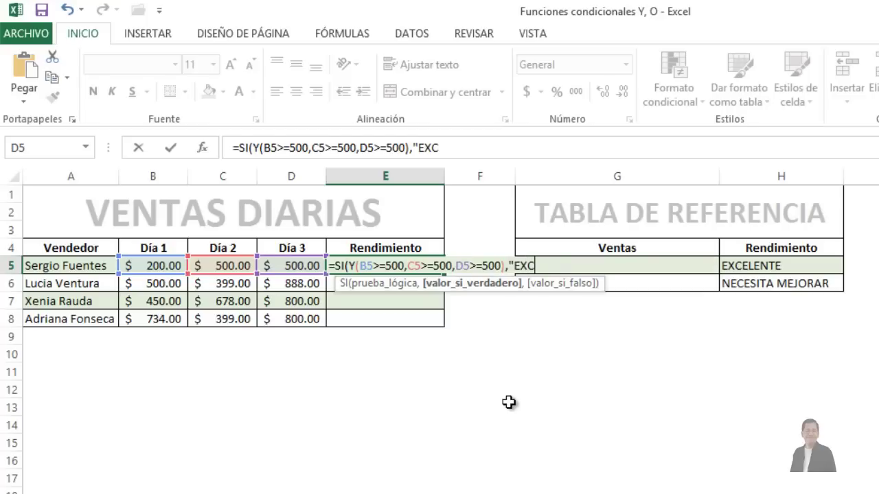
type("ELENTE")
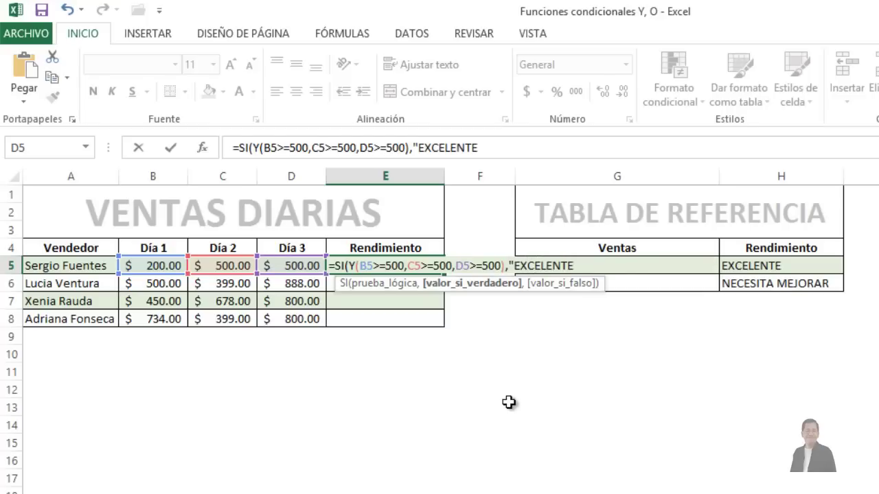
type("\",")
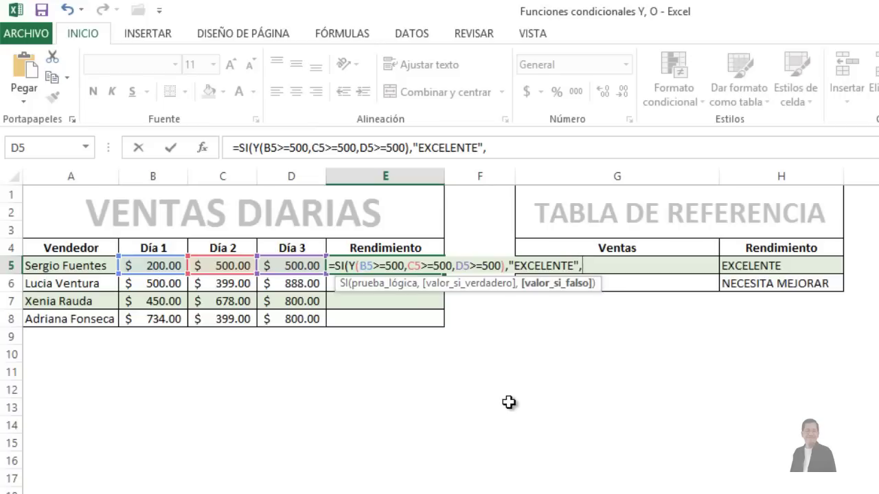
type("\"")
type("NECES")
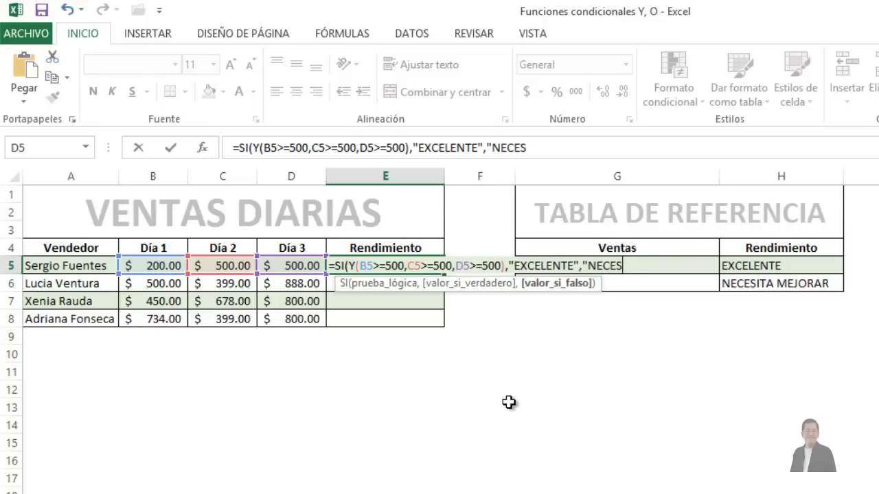
type("ITA MEJORAR")
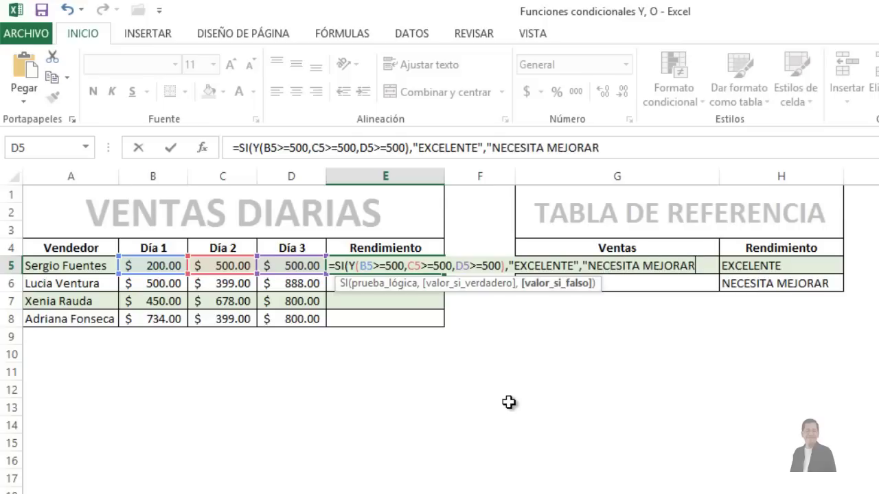
type("\"")
type(")")
key("Return")
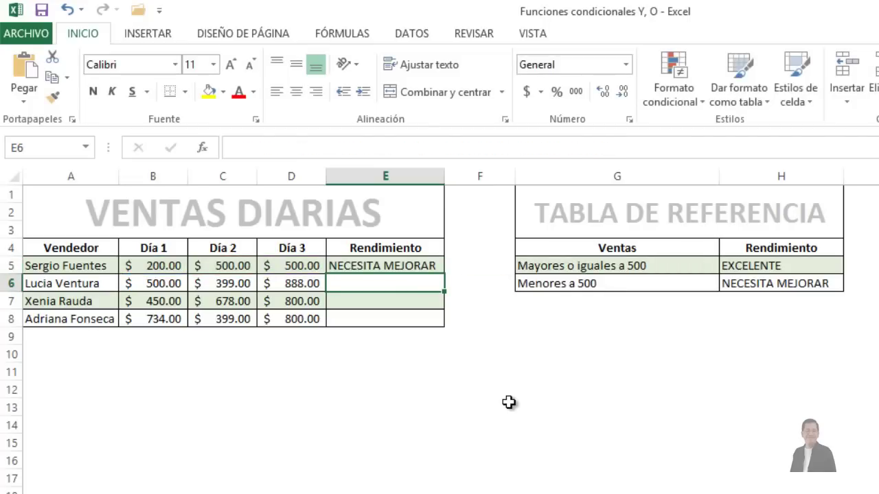
Review the first seller's row 5 daily sales, including 200 in B5, and E5's formula
key("Up")
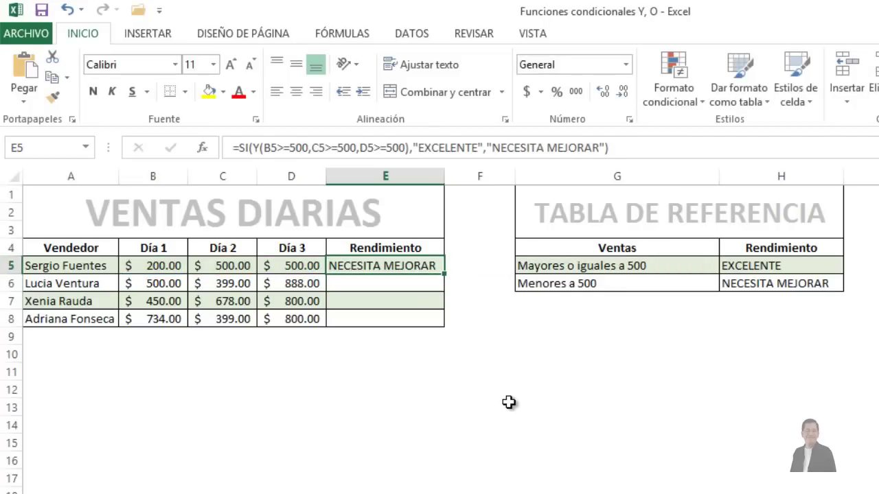
key("Left")
key("Left")
key("Left")
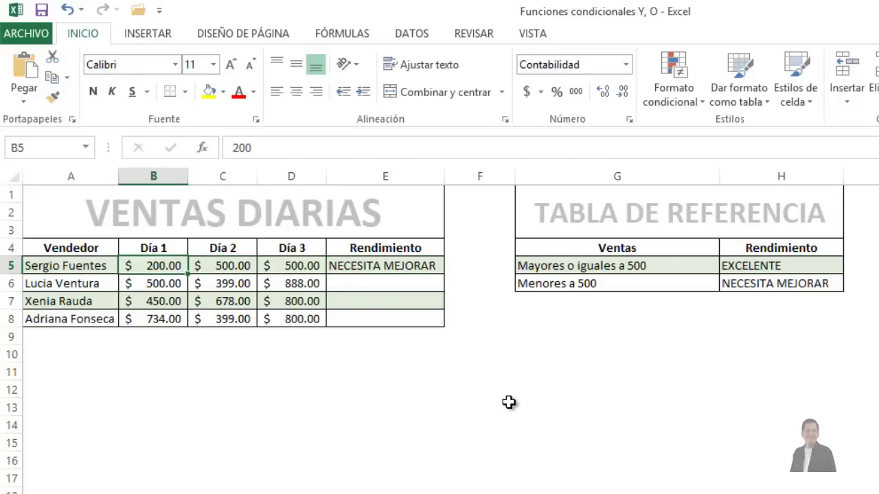
key("Left")
key("Right")
key("Right")
key("Right")
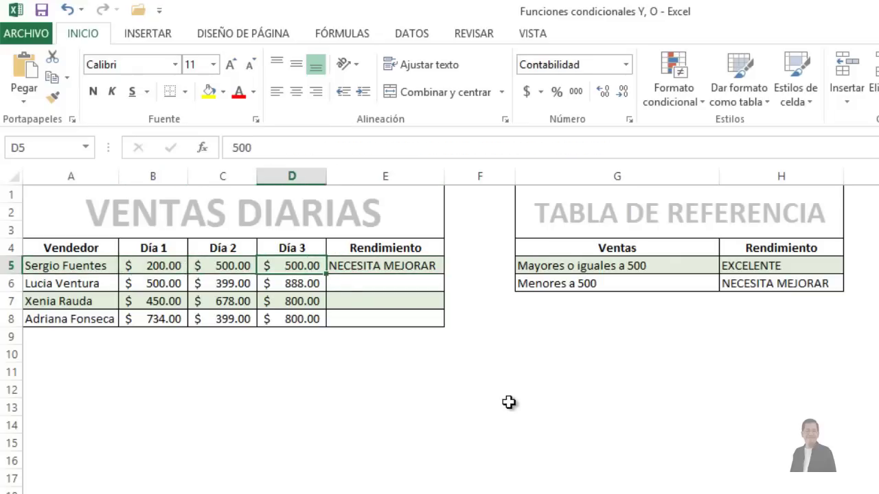
key("Left")
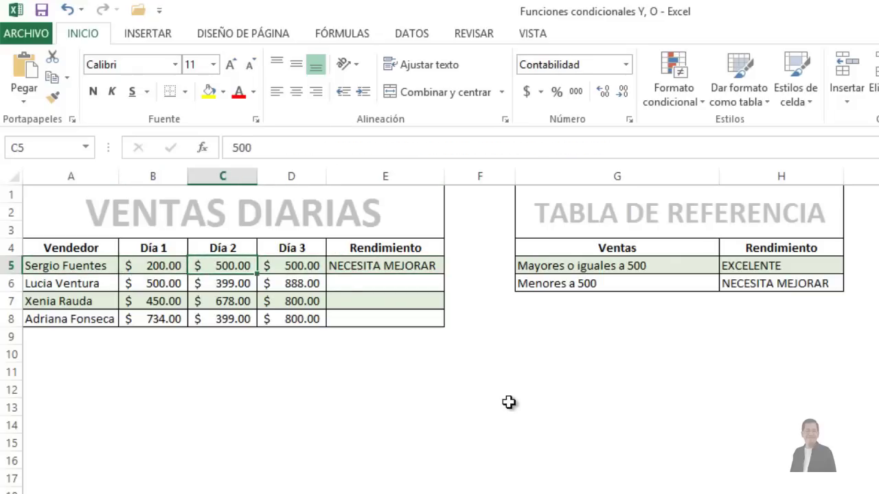
key("Right")
key("Left")
key("Right")
key("Left")
key("Right")
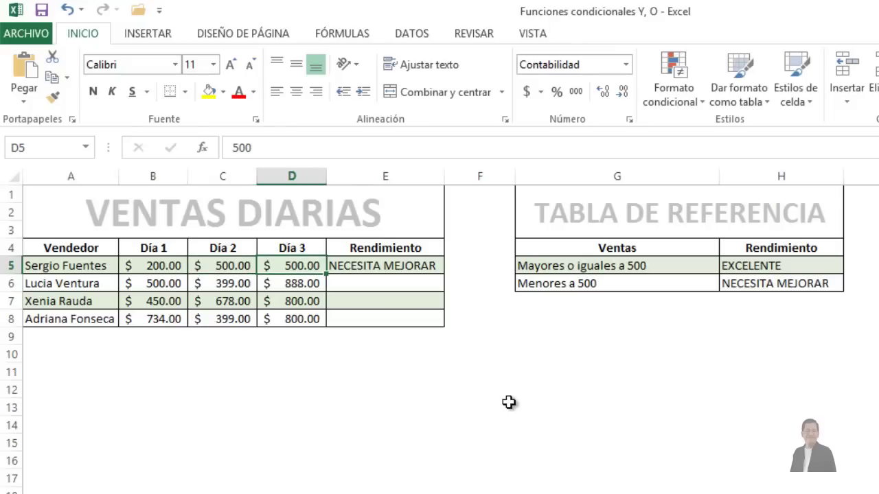
key("Left")
key("Left")
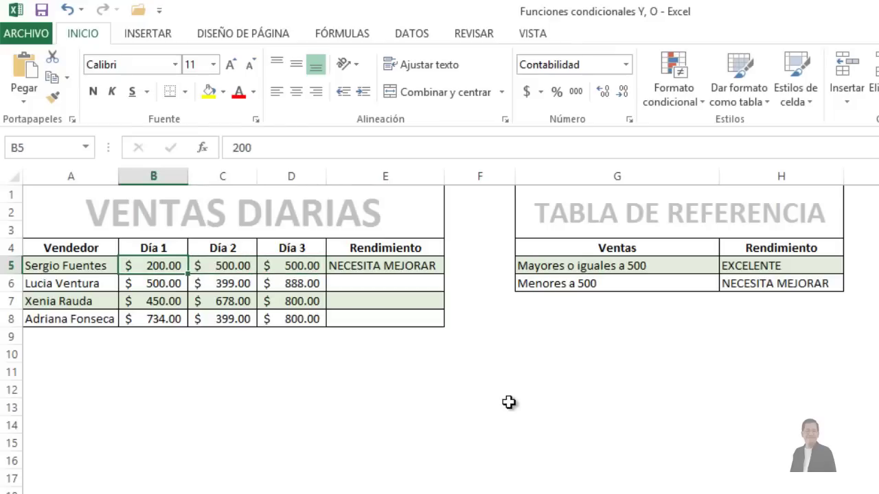
key("Right")
key("Right")
key("Right")
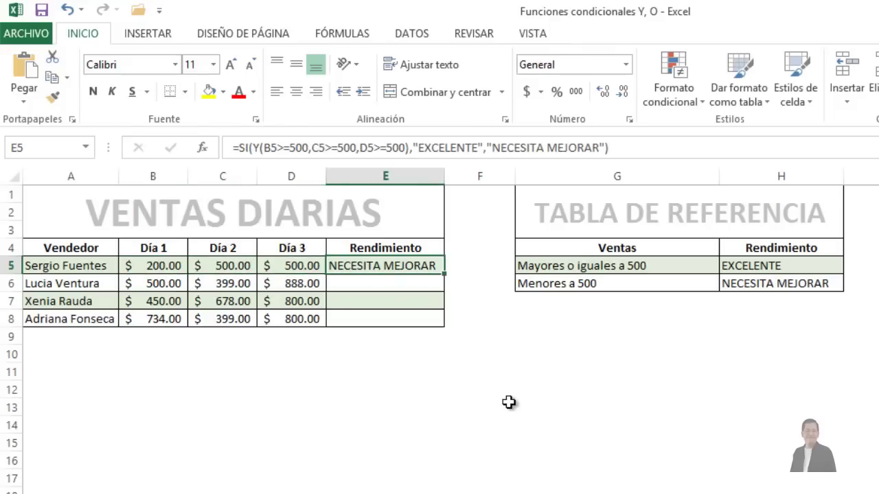
Change B5 to 500 so E5 reads EXCELENTE, then copy E5's formula
key("Left")
key("Left")
key("Left")
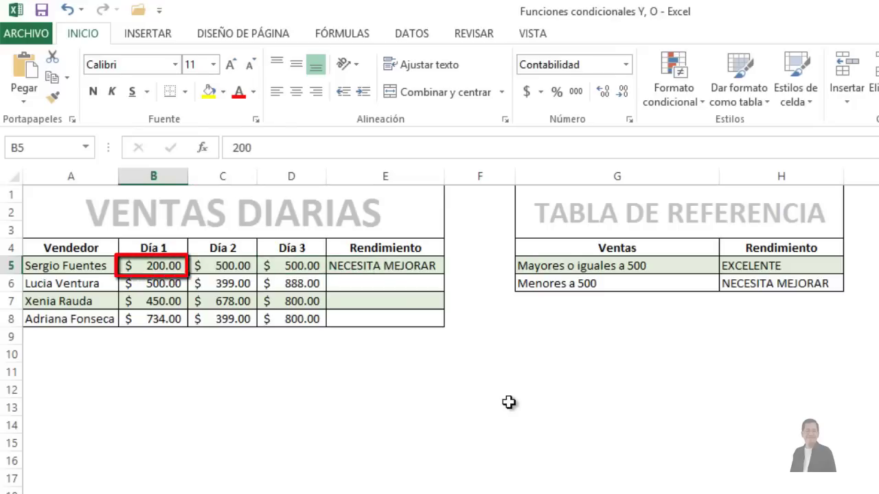
type("500")
key("Return")
key("Up")
key("Right")
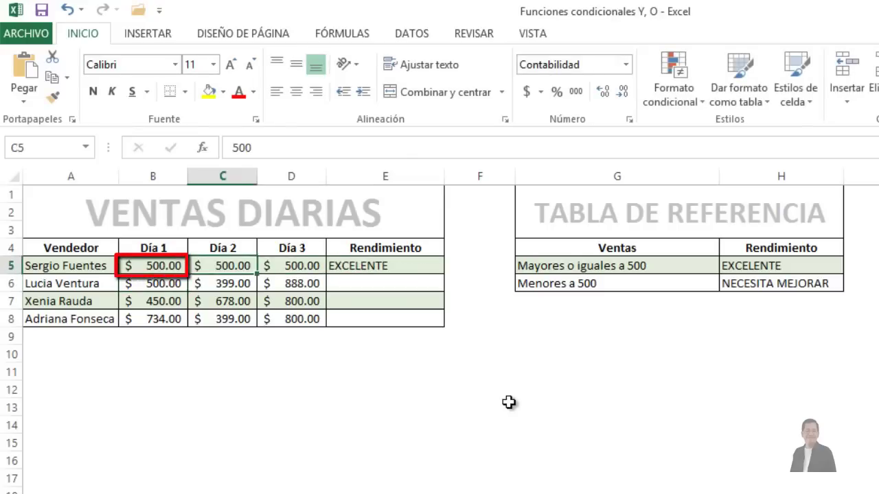
key("Right")
key("Right")
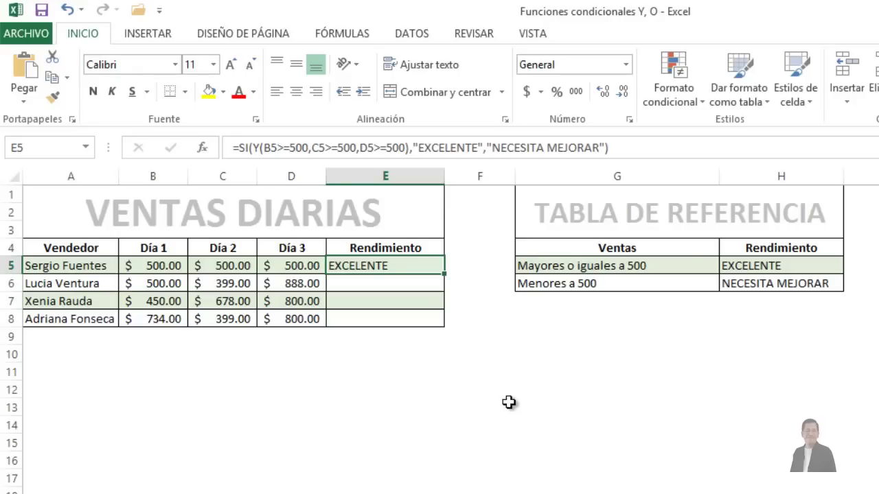
key("ctrl+c")
Paste only the E5 formula into E6:E8, rating those sellers NECESITA MEJORAR
key("Down")
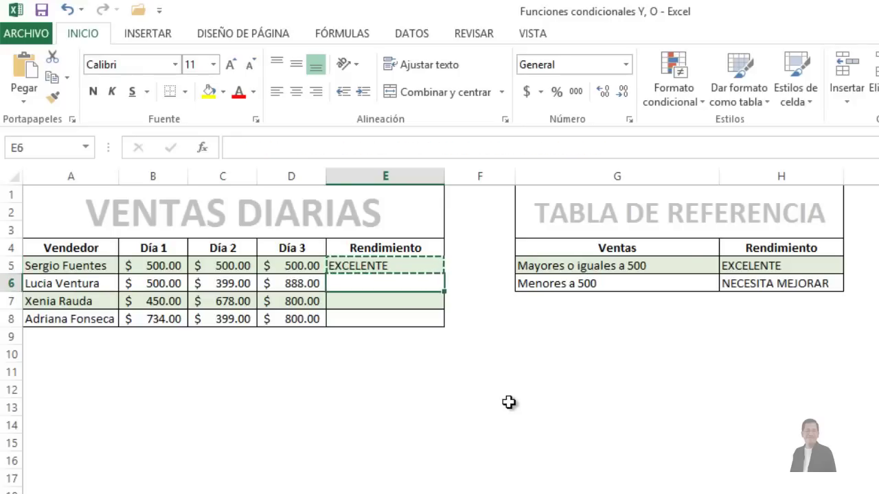
key("shift+Down")
key("shift+Down")
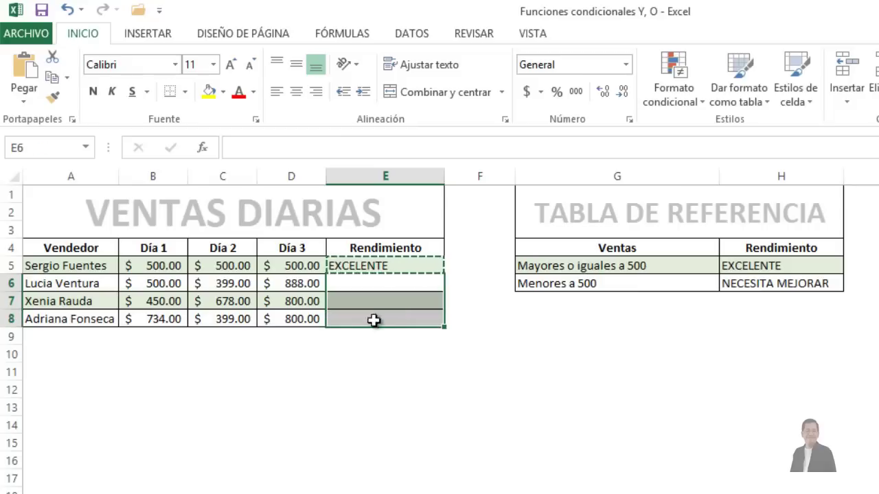
right_click(385, 295)
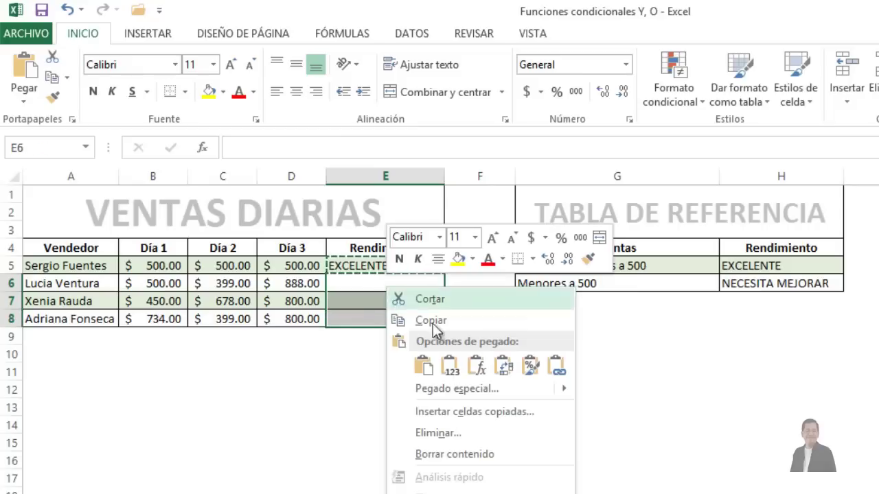
left_click(476, 365)
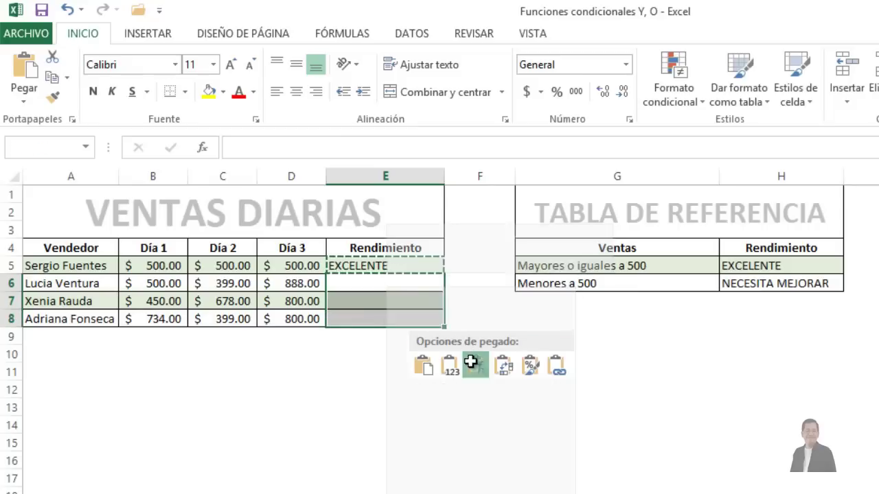
left_click(392, 287)
key("Escape")
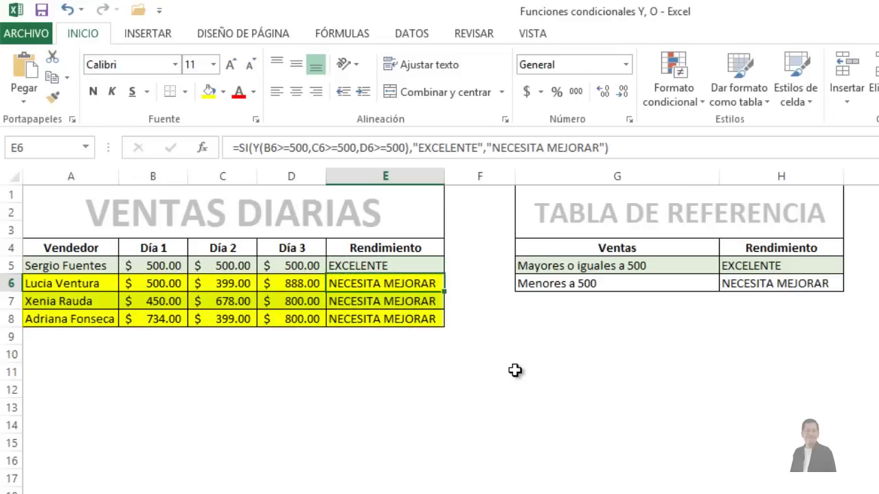
key("Left")
key("Left")
key("Left")
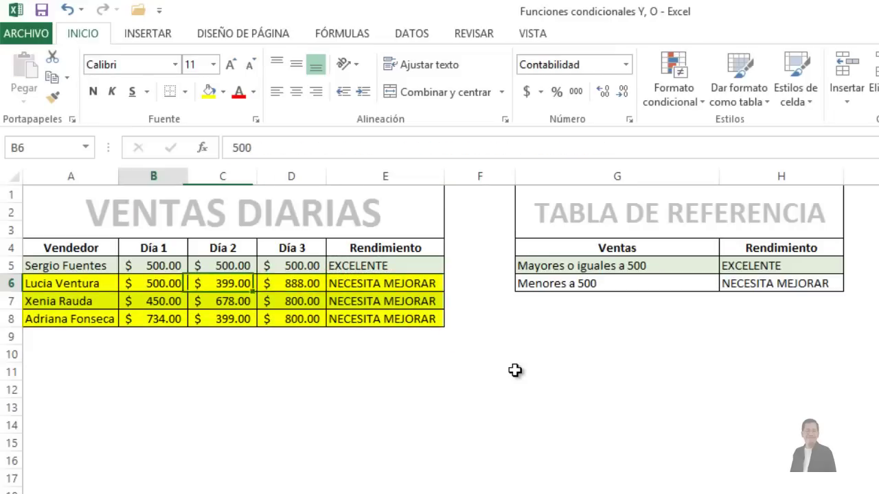
key("Down")
Enter 500 in B7 and confirm the third seller's E7 rating now reads EXCELENTE
type("5")
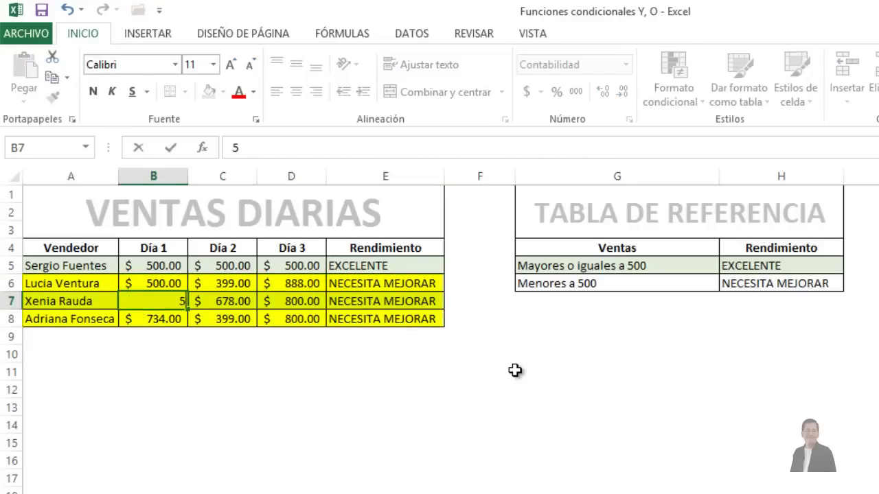
type("00")
key("Return")
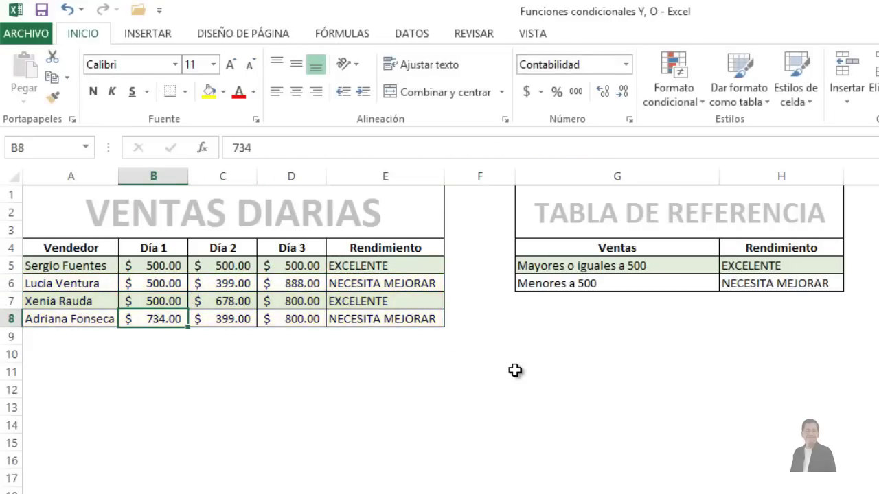
key("Up")
key("Right")
key("Right")
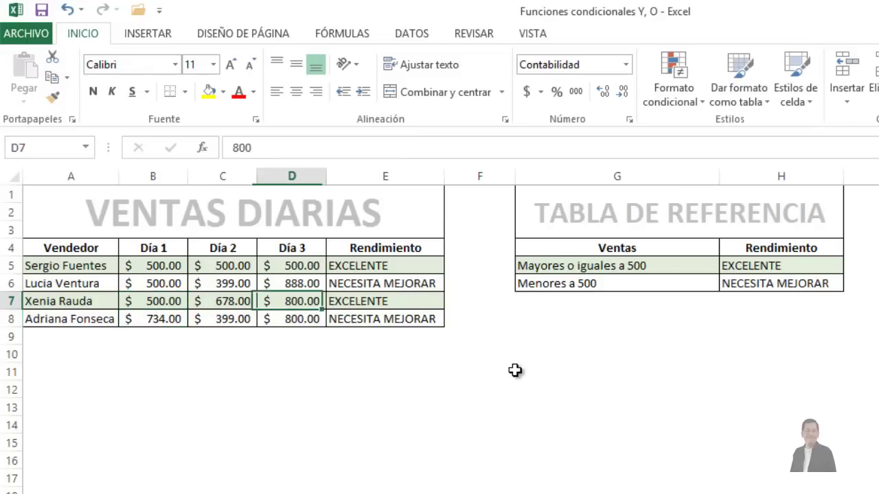
key("Right")
key("Up")
key("Up")
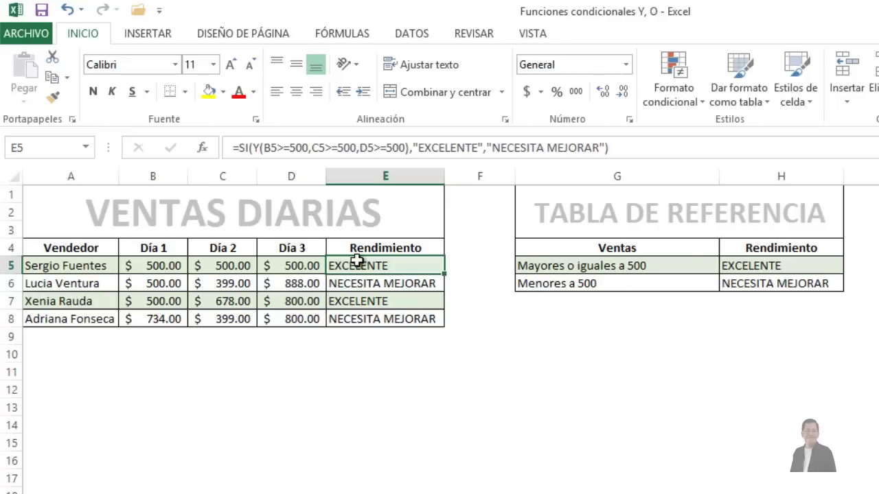
Enter 300 in B5, dropping the first seller's rating to NECESITA MEJORAR
left_click(151, 267)
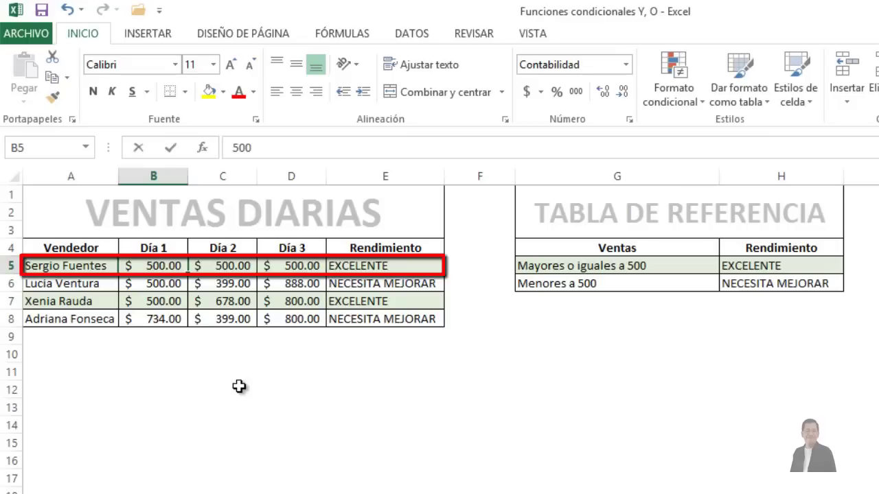
type("300")
key("Tab")
key("Tab")
key("Tab")
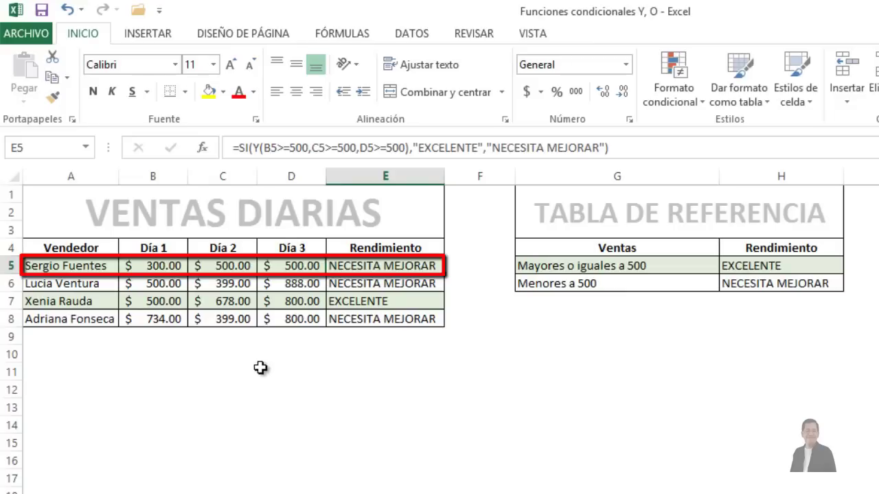
Change E5's rating formula from Y to O logic
left_click(253, 149)
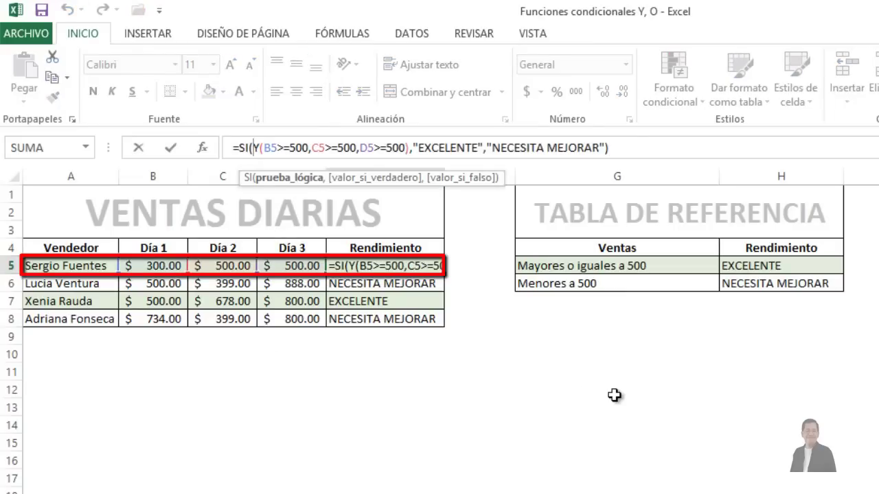
key("BackSpace")
type("O")
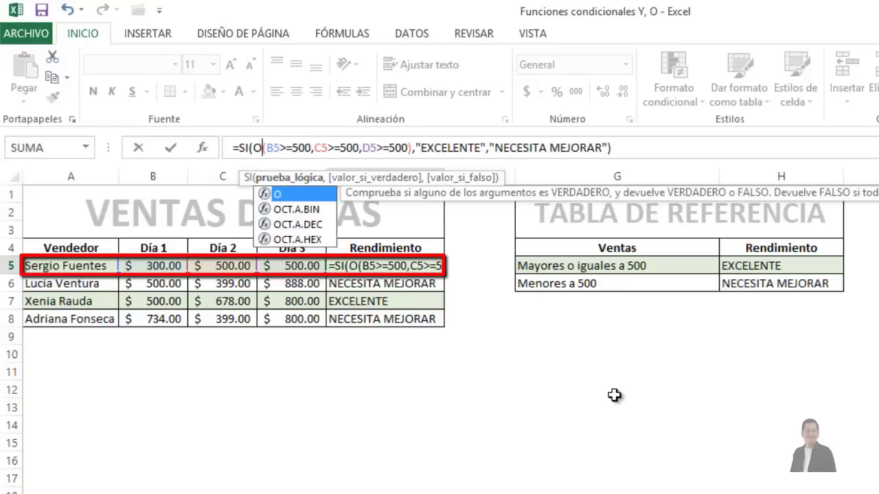
key("Return")
key("Up")
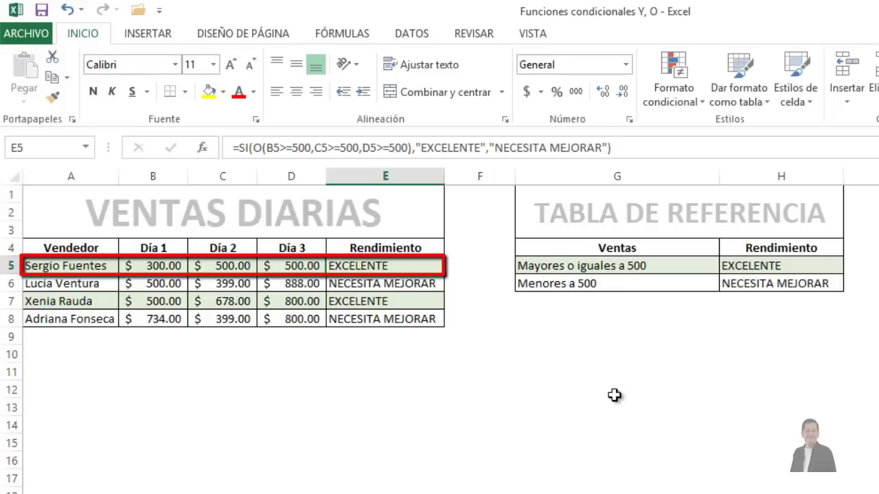
Set the first seller's Día 2 sale in C5 to 100, then check E5's rating
key("Left")
key("Left")
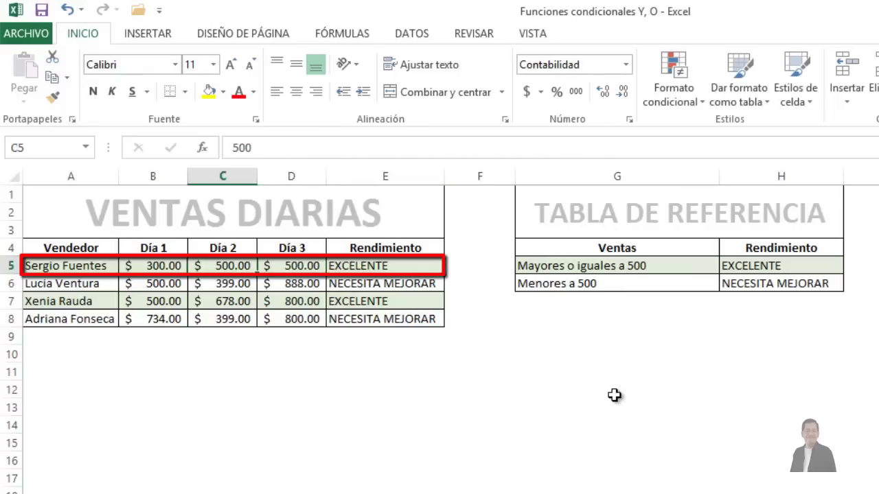
key("Left")
key("Right")
key("Right")
key("Left")
key("Left")
key("Left")
key("Right")
key("Right")
type("100")
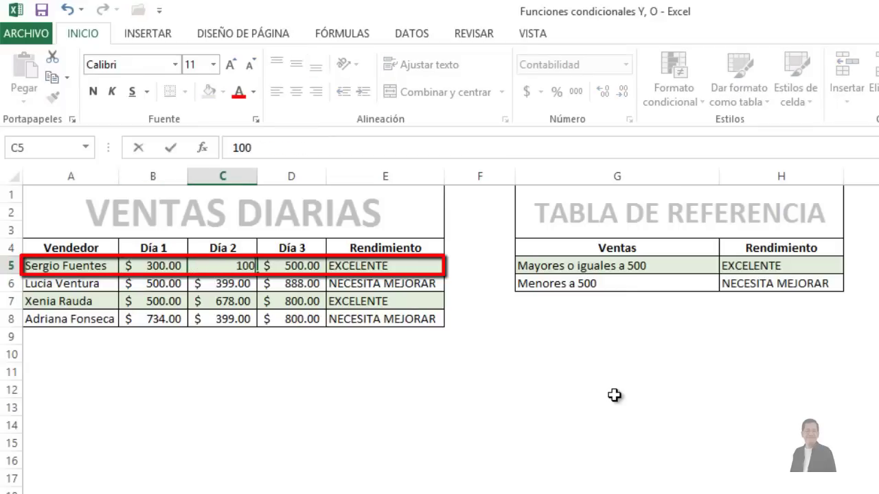
key("Right")
key("Left")
key("Right")
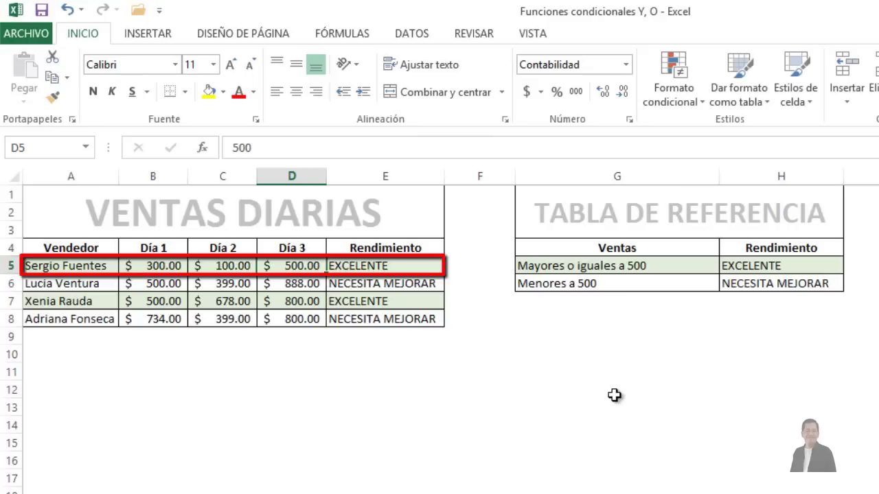
key("Right")
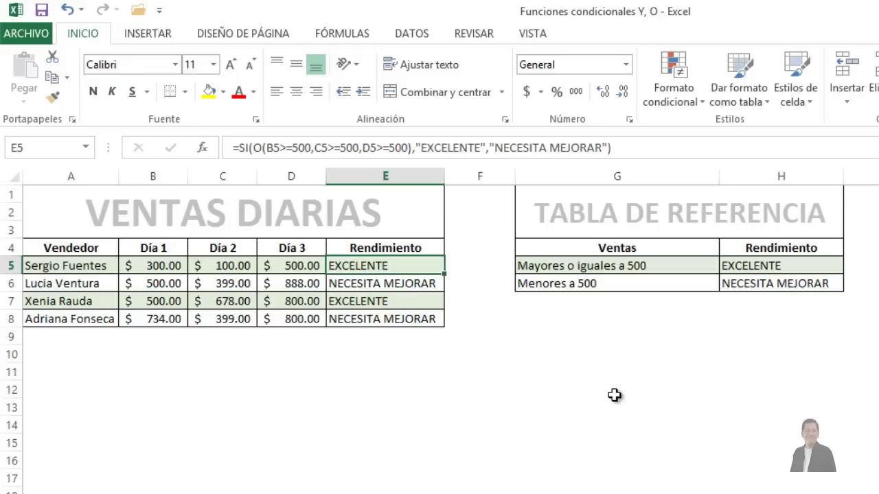
Copy E5's =SI(O(...)) formula into E6:E8 as formulas only, then return to B5
key("ctrl+c")
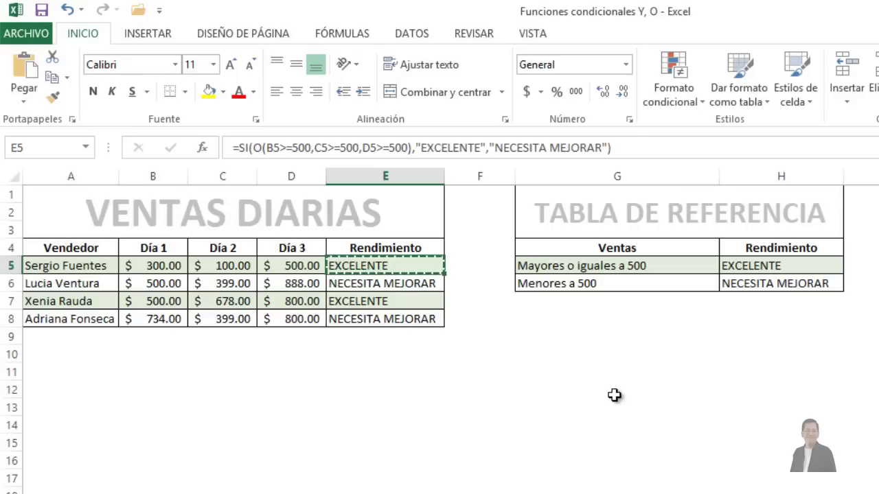
key("Down")
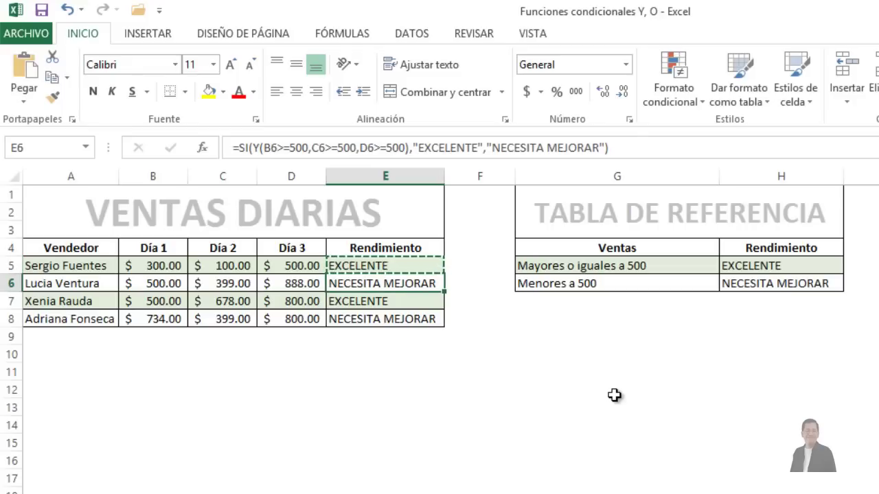
key("shift+Down")
key("shift+Down")
key("ctrl+v")
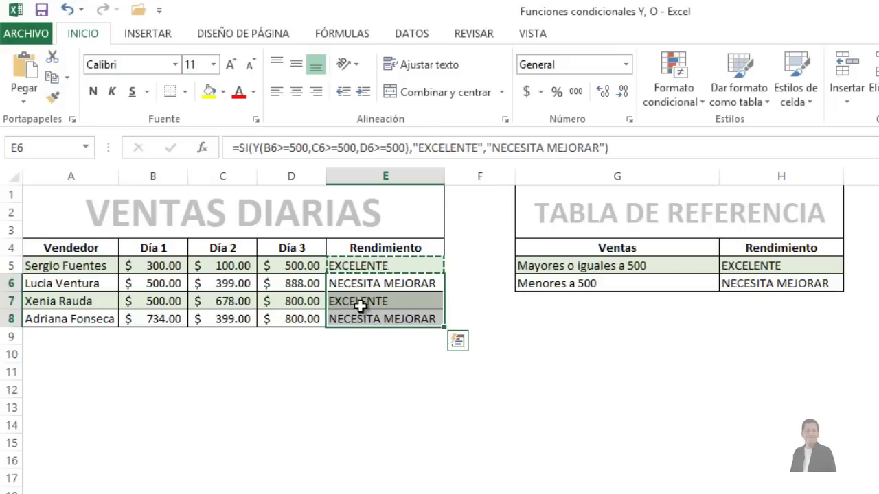
right_click(365, 297)
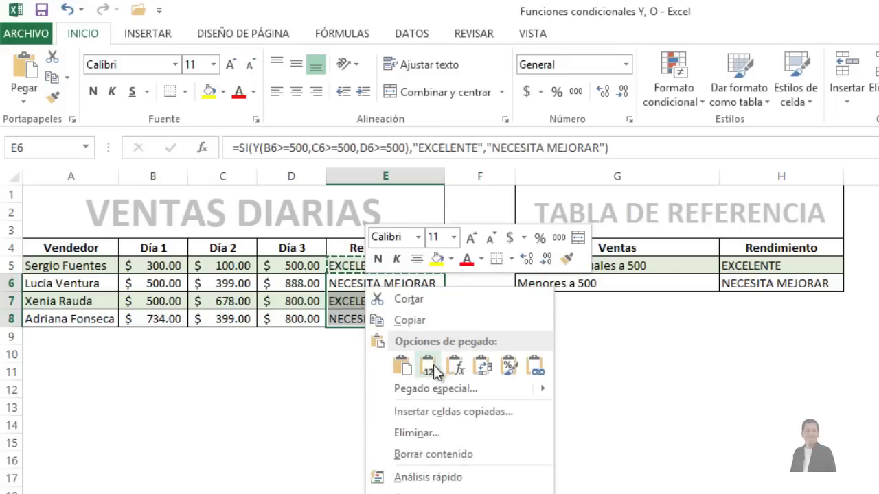
left_click(455, 367)
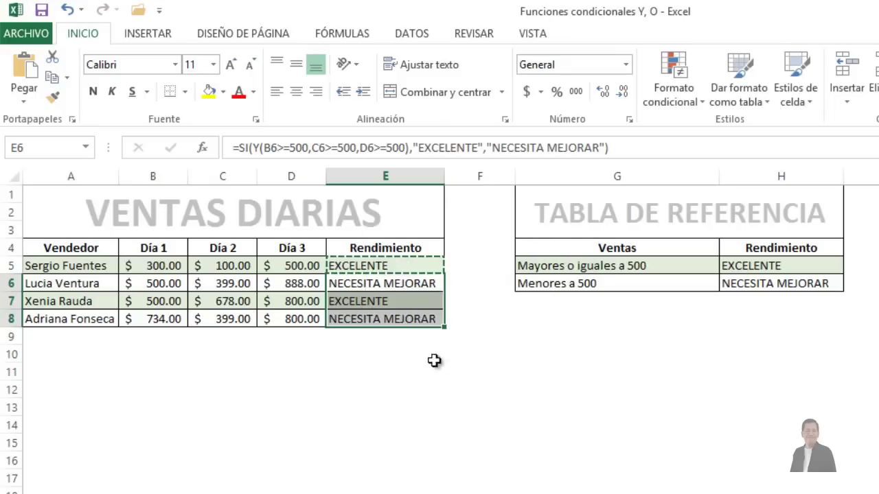
left_click(398, 284)
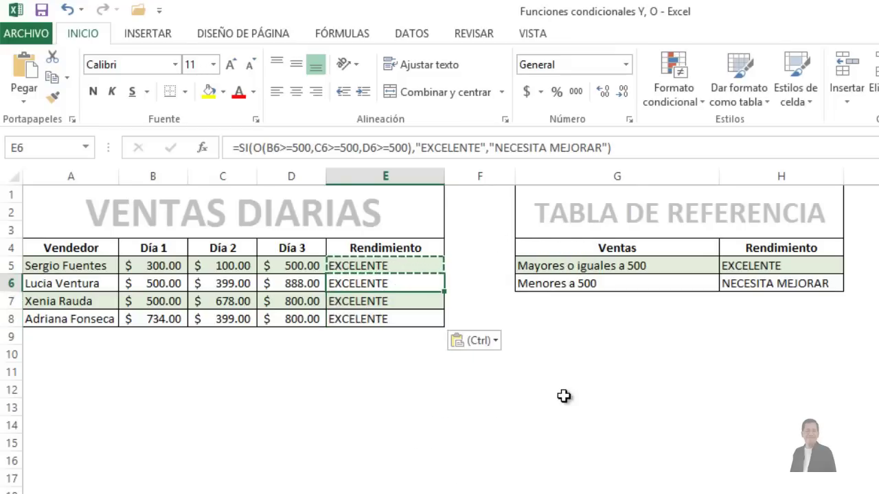
key("Up")
key("Left")
key("Left")
key("Left")
Enter 100 as the Día 1 sale for every seller in B5:B8
type("1")
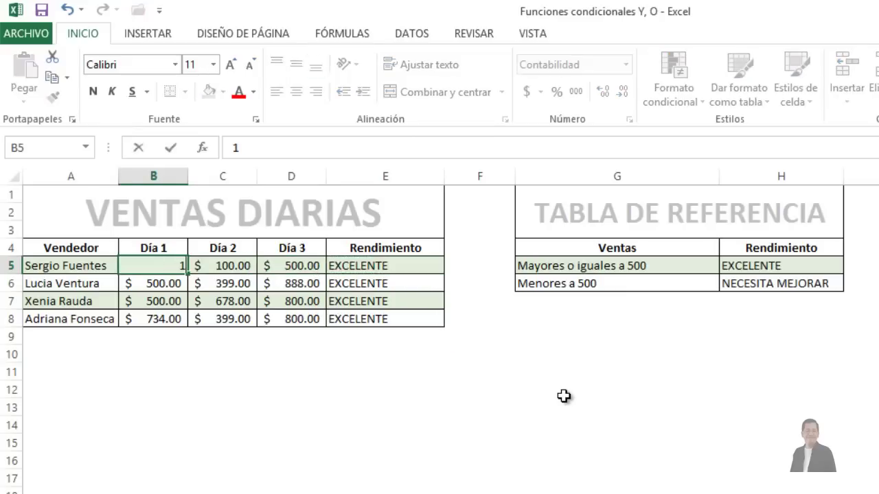
type("00")
key("Return")
type("10")
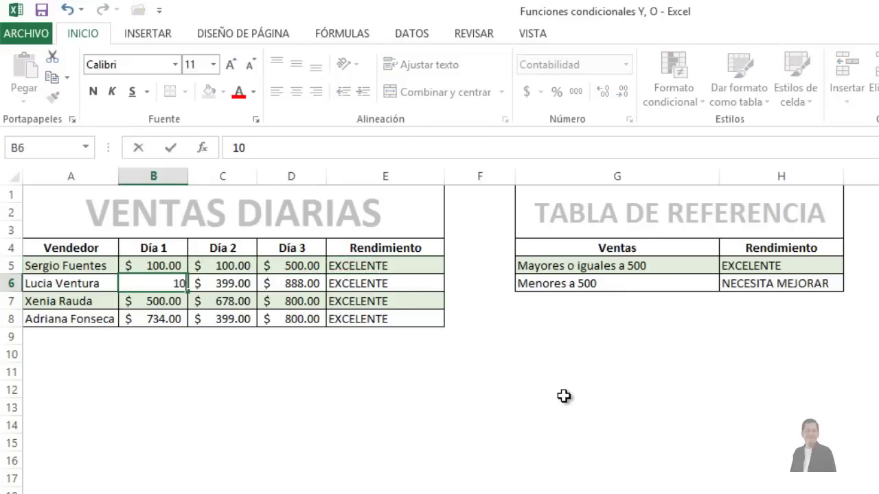
type("0")
key("Return")
type("10")
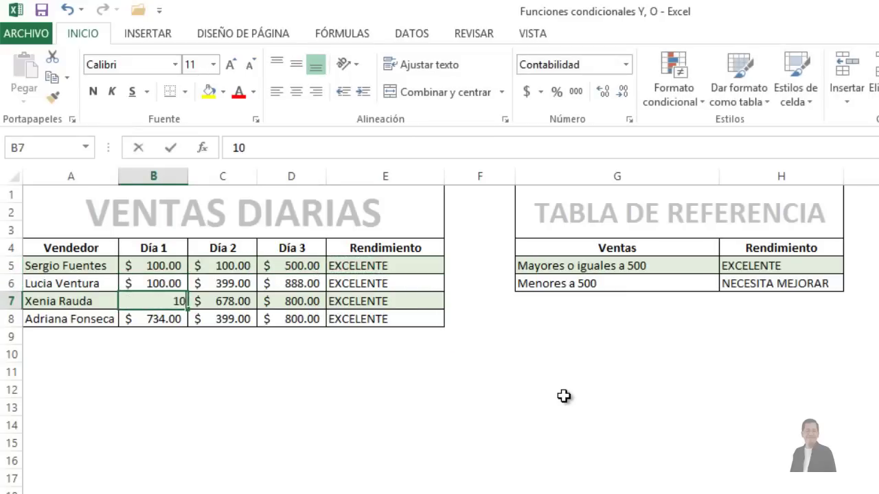
type("0")
key("Return")
type("100")
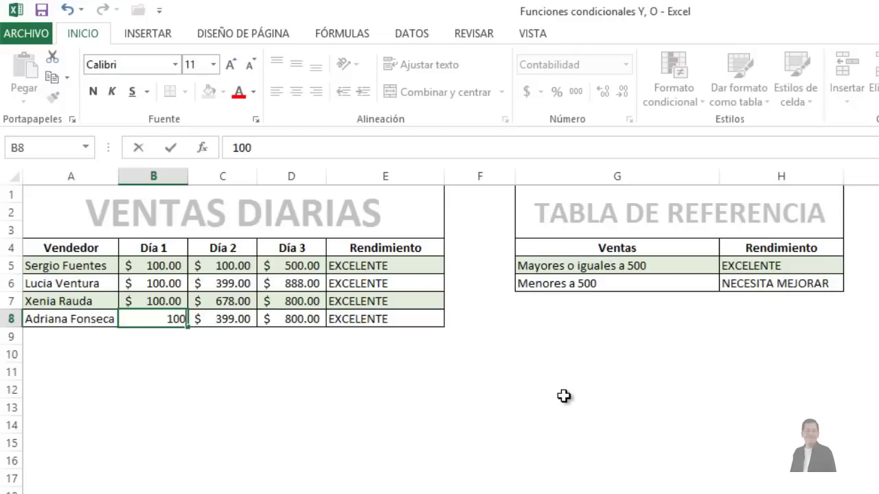
key("Tab")
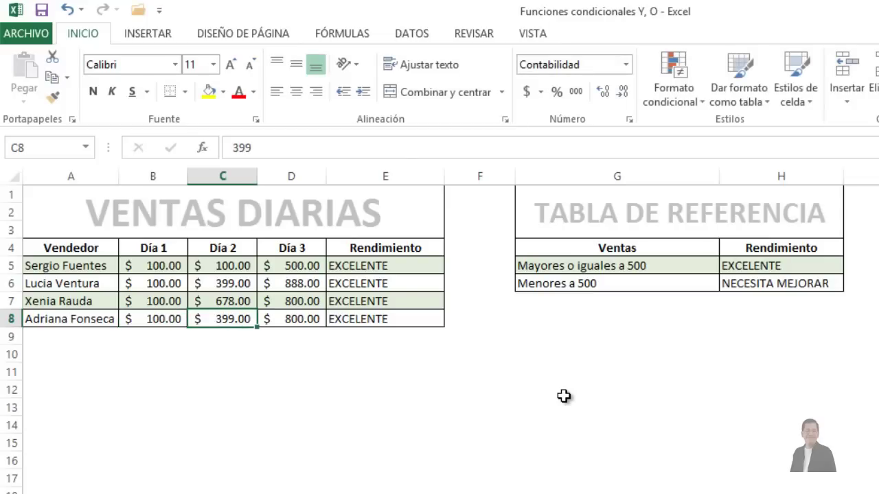
Enter Día 2 sales of 80 in C8 and 70 in C7, C6 and C5
type("80")
key("Up")
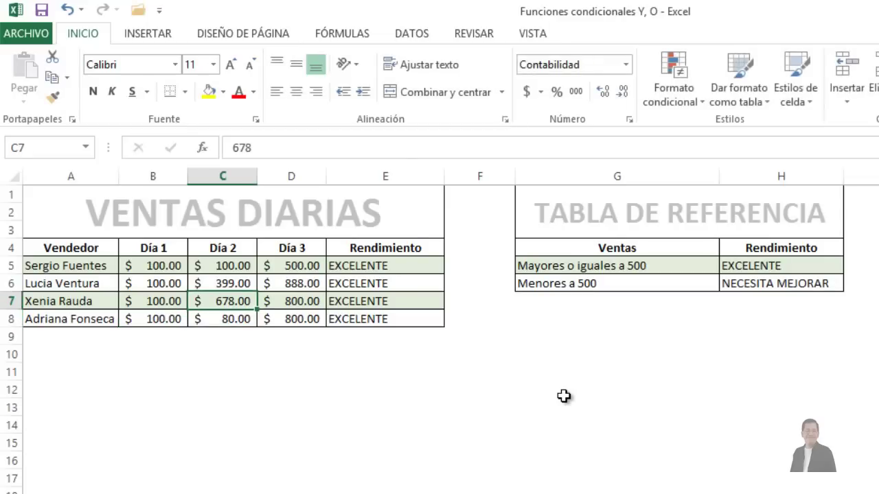
type("70")
key("Up")
type("70")
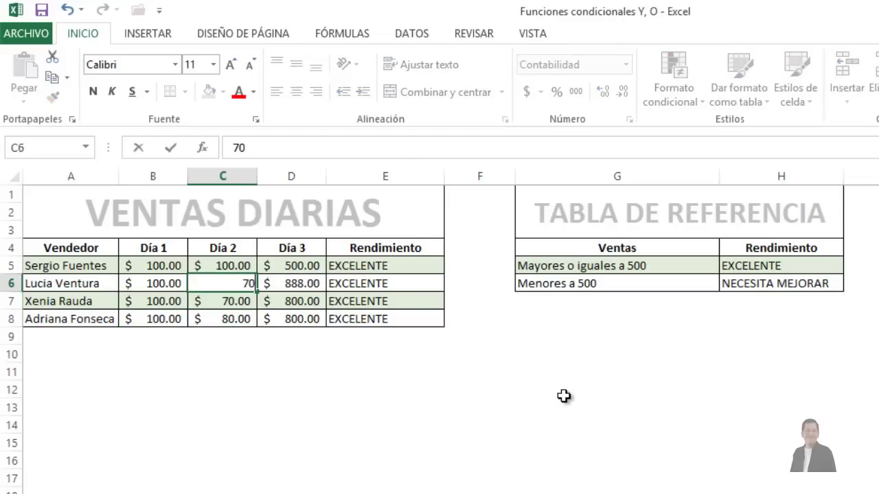
key("Up")
type("70")
key("Up")
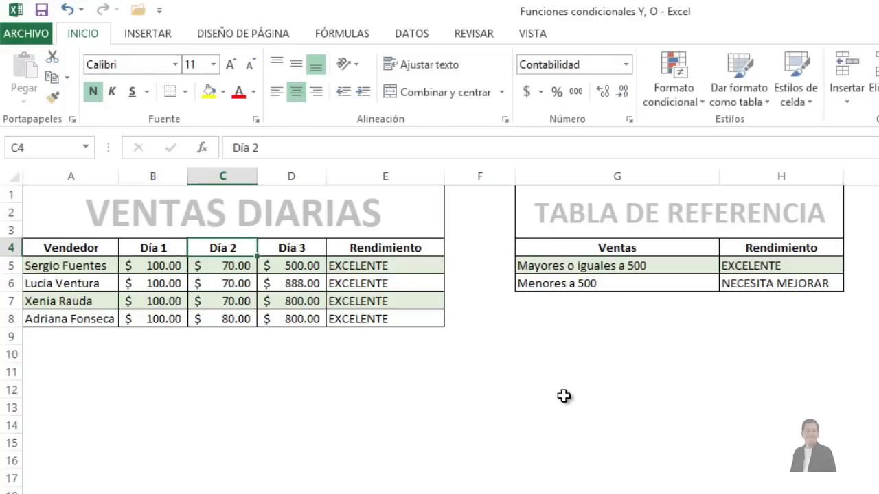
Review the Día 3 values and Rendimiento ratings, ending on E5
key("Down")
key("Right")
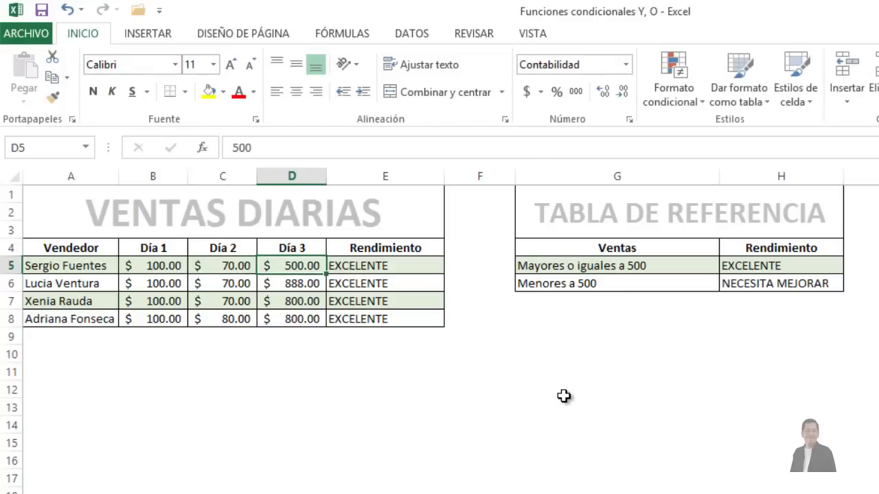
key("Up")
key("Down")
key("Down")
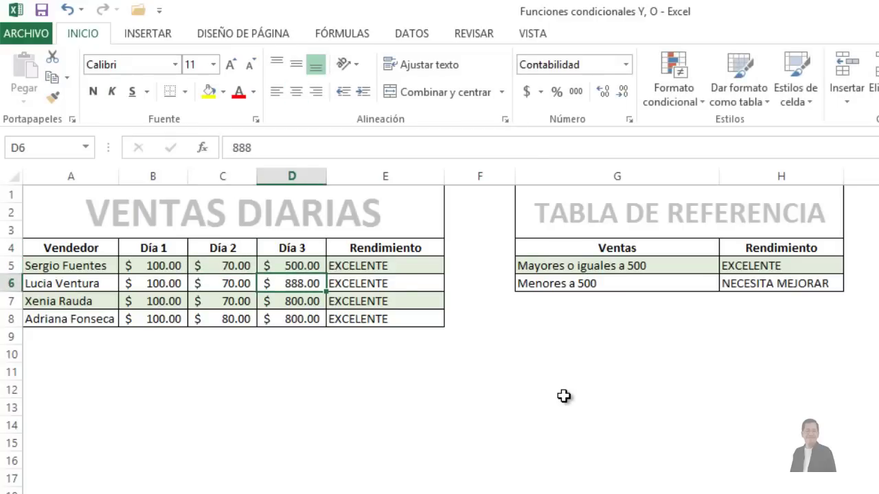
key("Down")
key("Up")
key("Down")
key("Down")
key("Up")
key("Up")
key("Right")
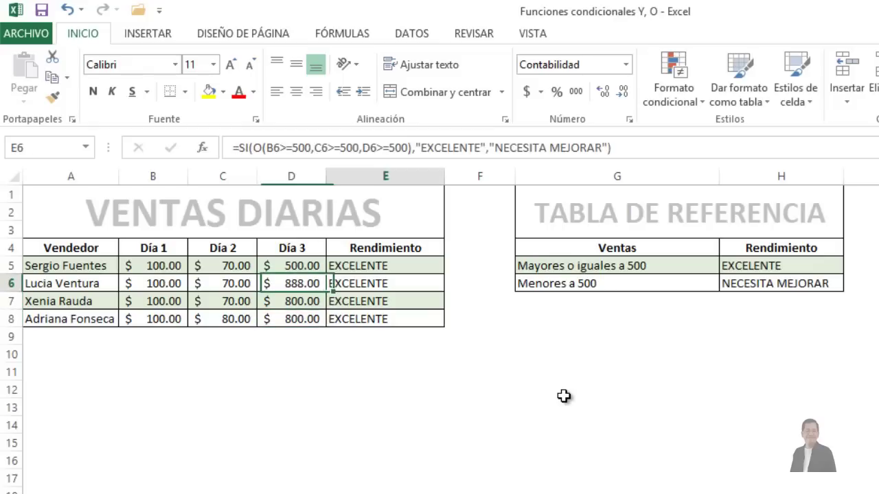
key("Up")
key("Down")
key("Down")
key("Down")
key("Up")
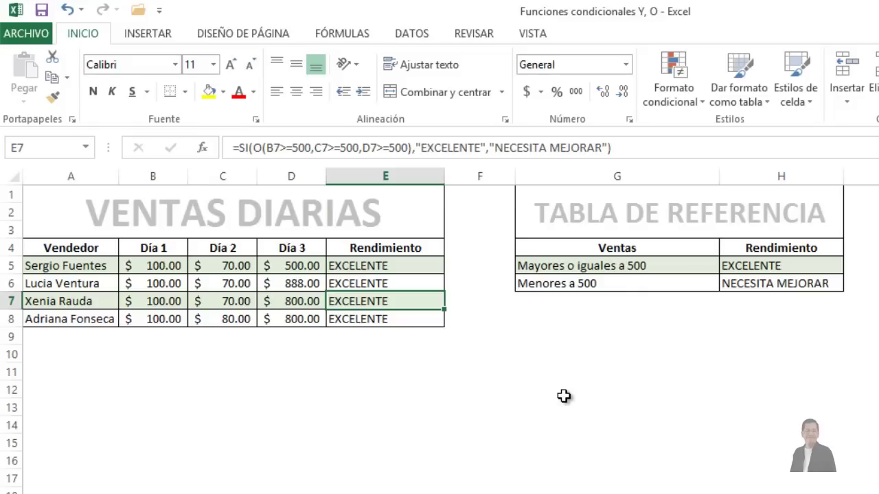
key("Left")
key("Left")
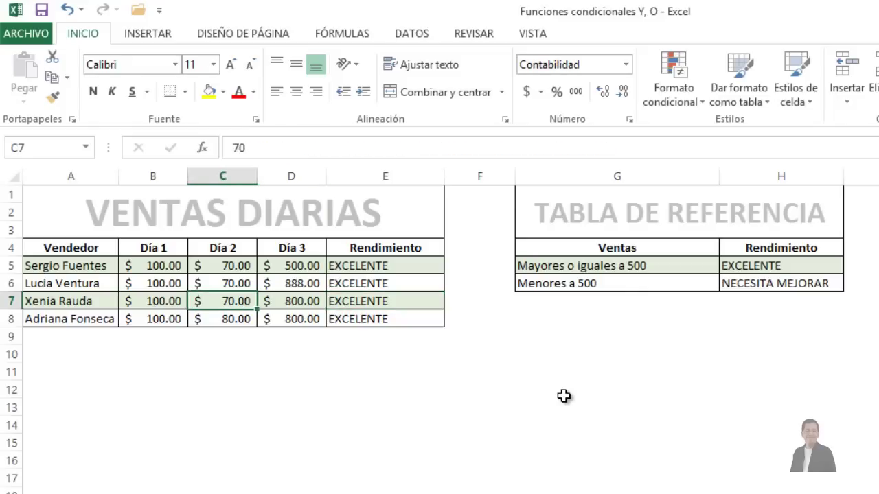
key("Right")
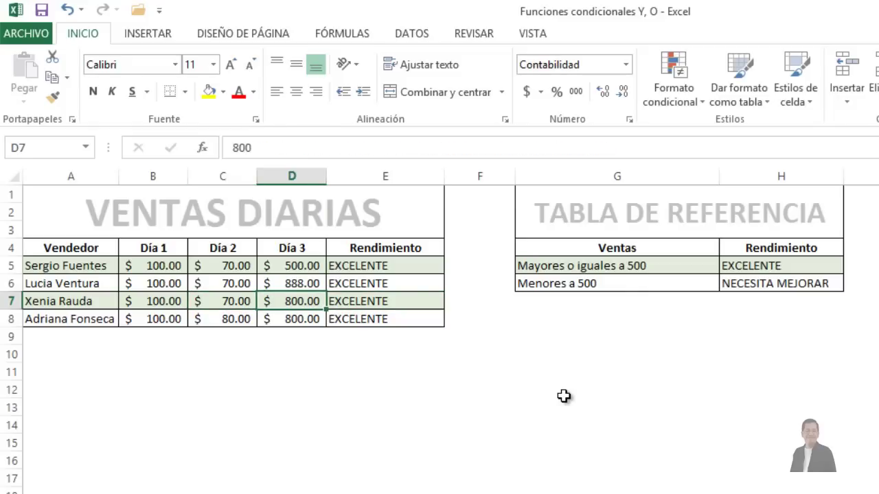
key("Up")
key("Up")
key("Right")
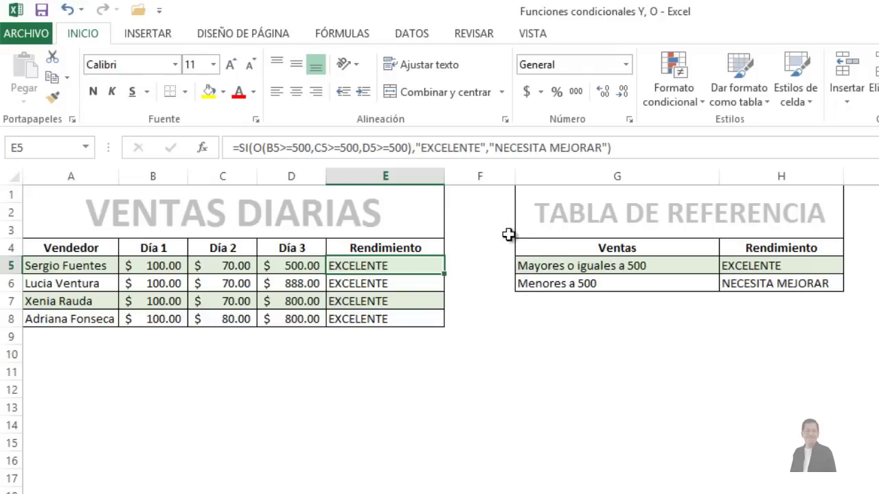
Replace O with Y in E5's =SI formula and copy the updated cell
left_click(257, 147)
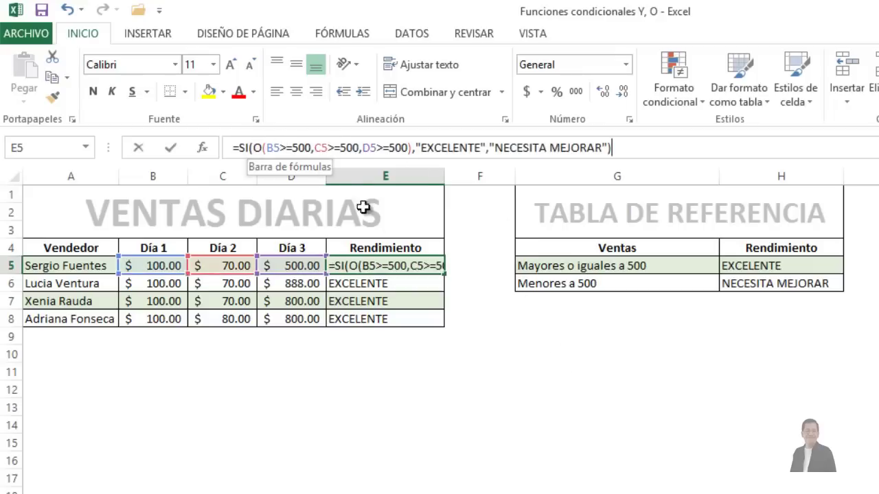
key("Delete")
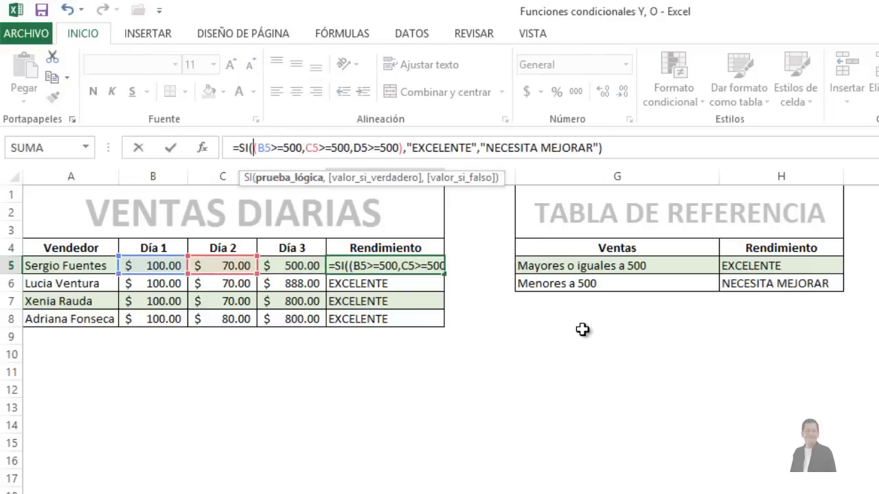
type("Y")
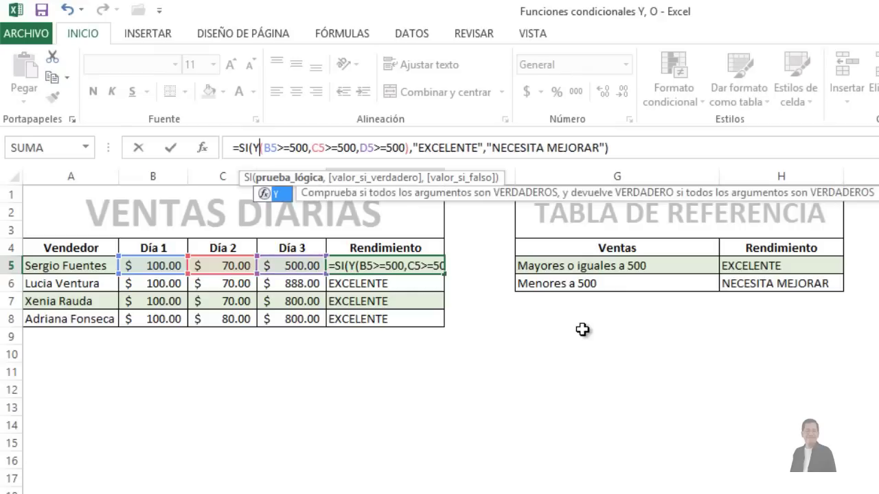
key("Return")
key("Up")
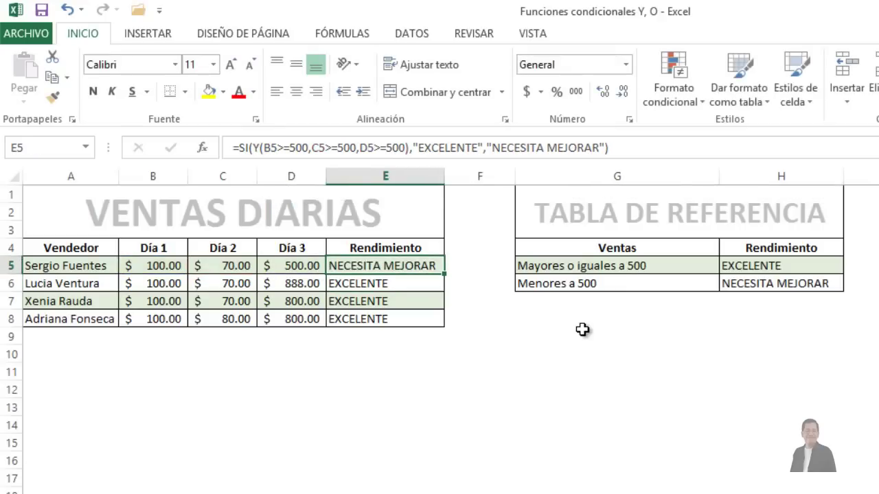
key("ctrl+c")
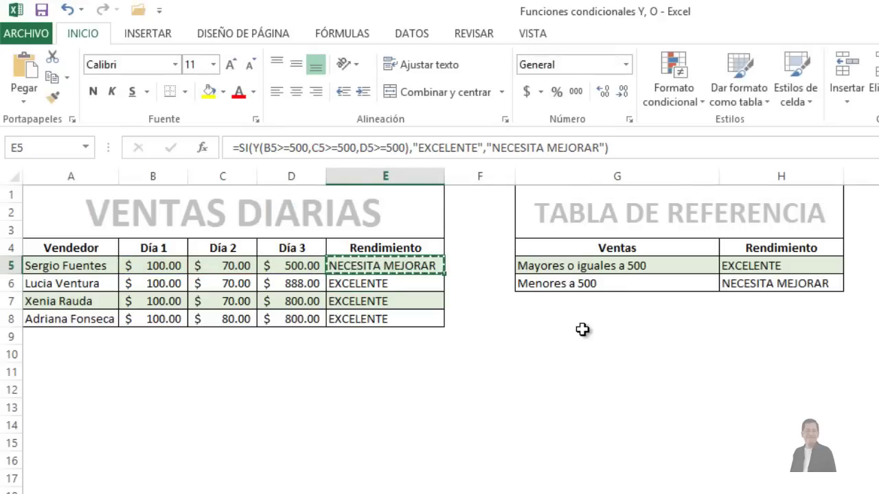
Paste E5's Y-based formula into E6:E8 as formulas only and clear the selection
key("Down")
key("shift+Down")
key("shift+Down")
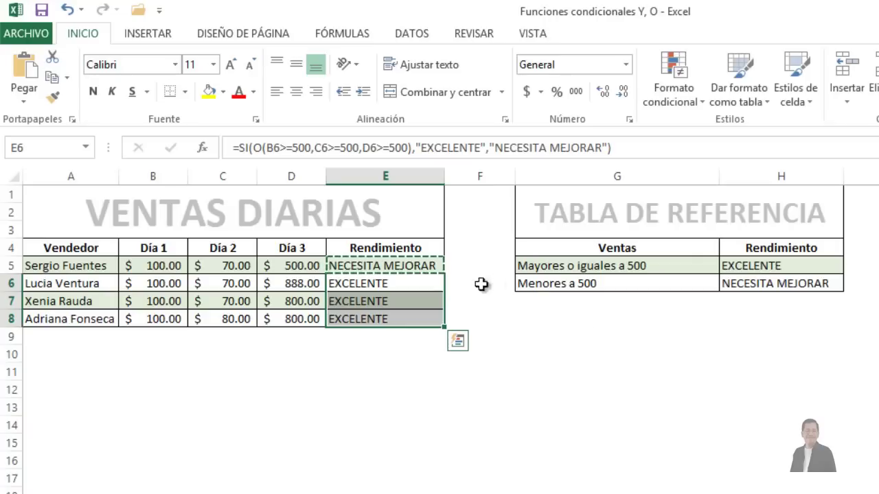
right_click(419, 294)
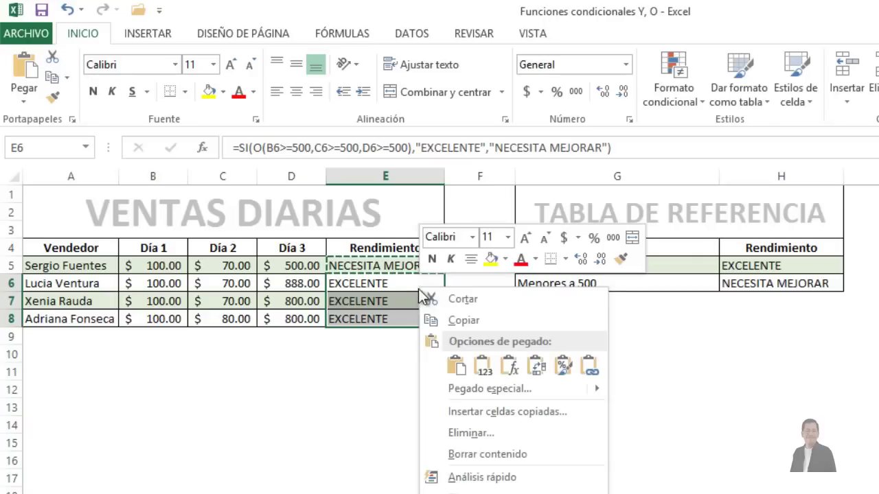
left_click(509, 365)
key("Escape")
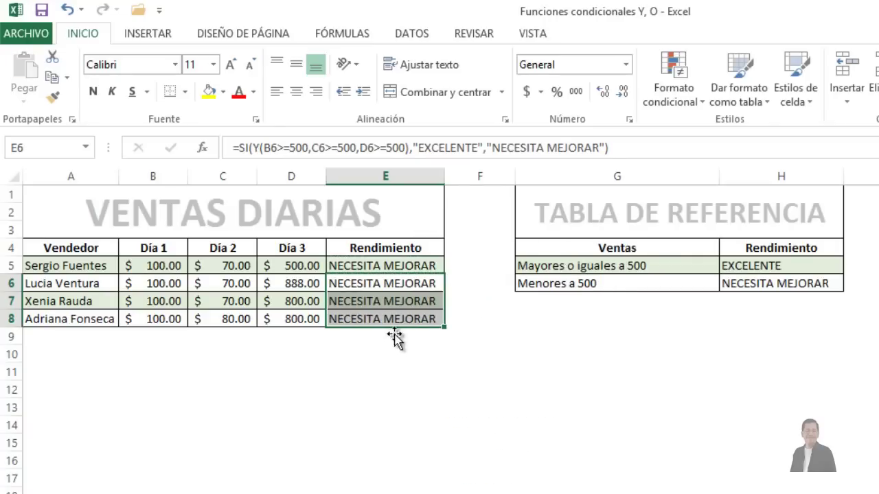
left_click(468, 284)
left_click(381, 389)
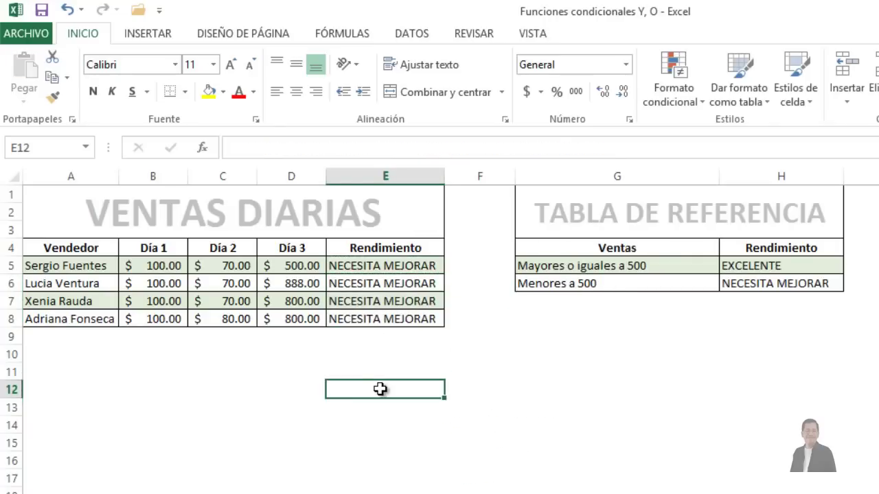